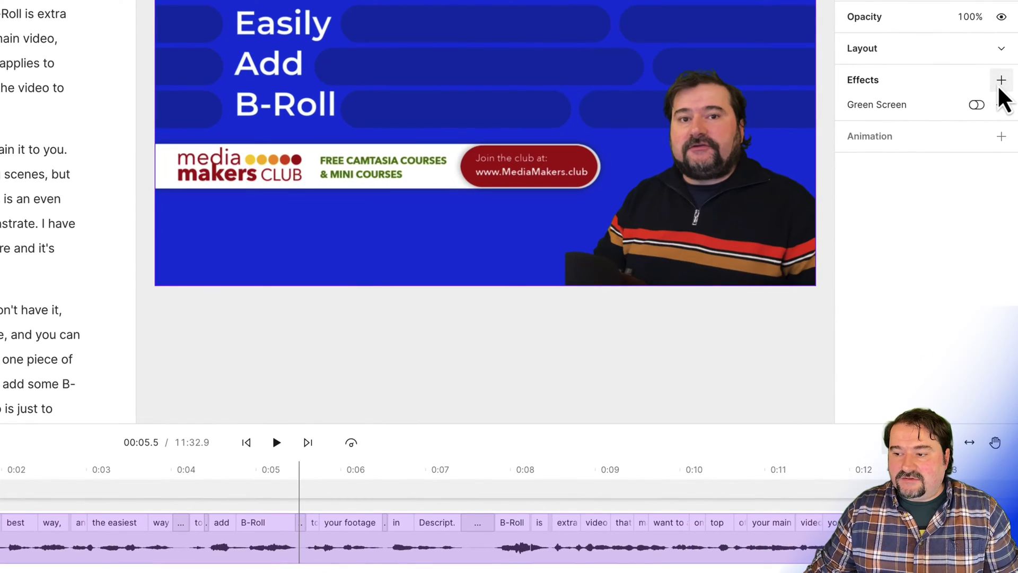
- Try a Blur effect with a 51.6 pt radius on the whole script video, and remove the effect
click(1006, 234)
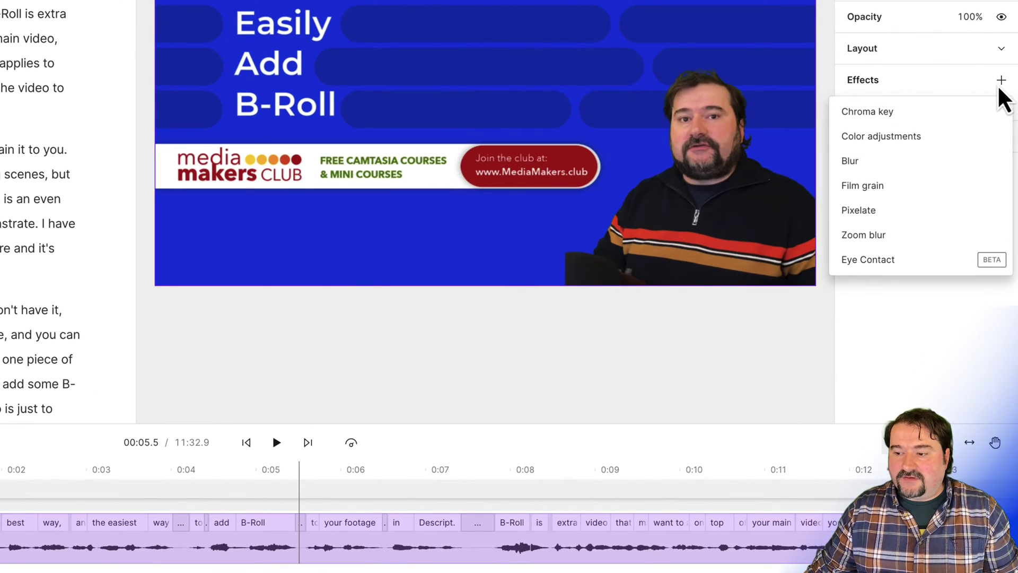
click(890, 161)
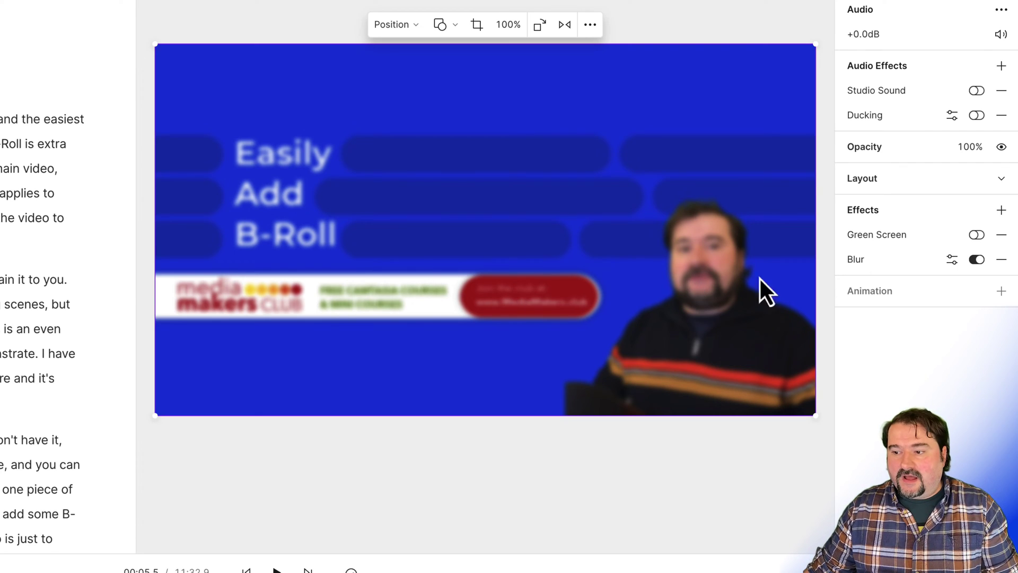
click(949, 262)
drag(893, 360, 909, 363)
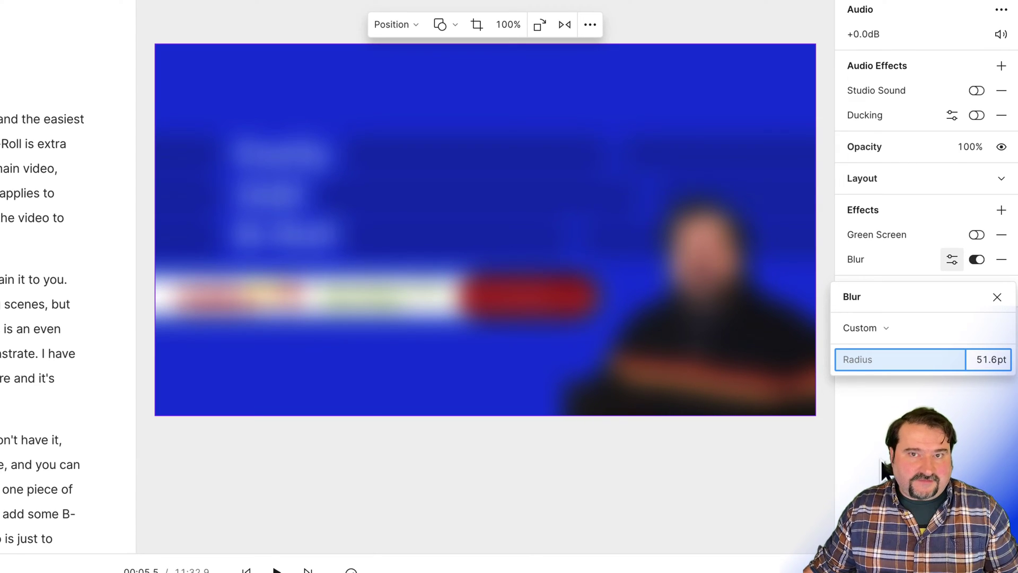
click(996, 297)
click(1001, 259)
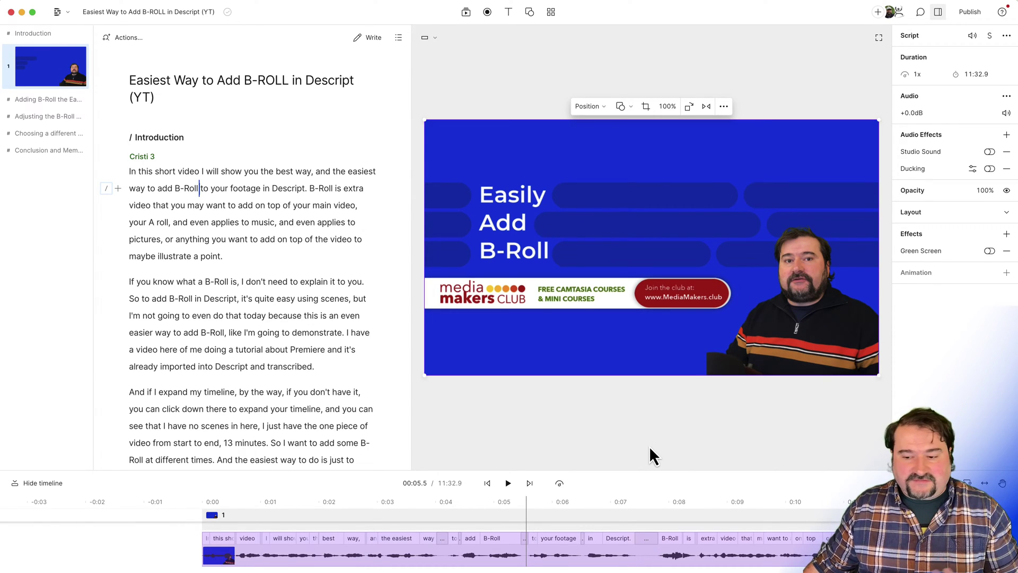
- Enlarge the timeline and detach the audio from the script clip
drag(644, 470, 637, 384)
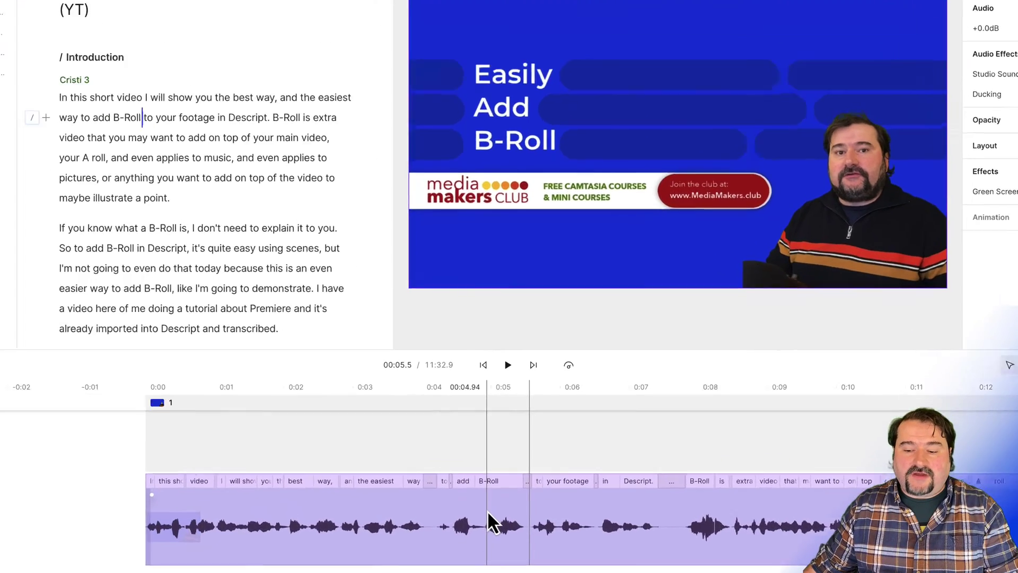
right_click(491, 527)
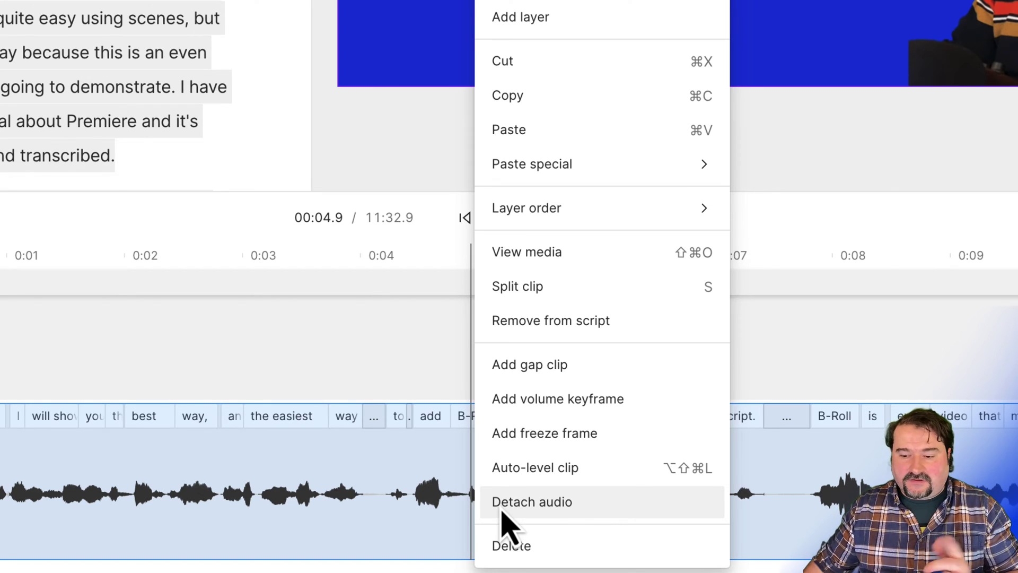
click(502, 511)
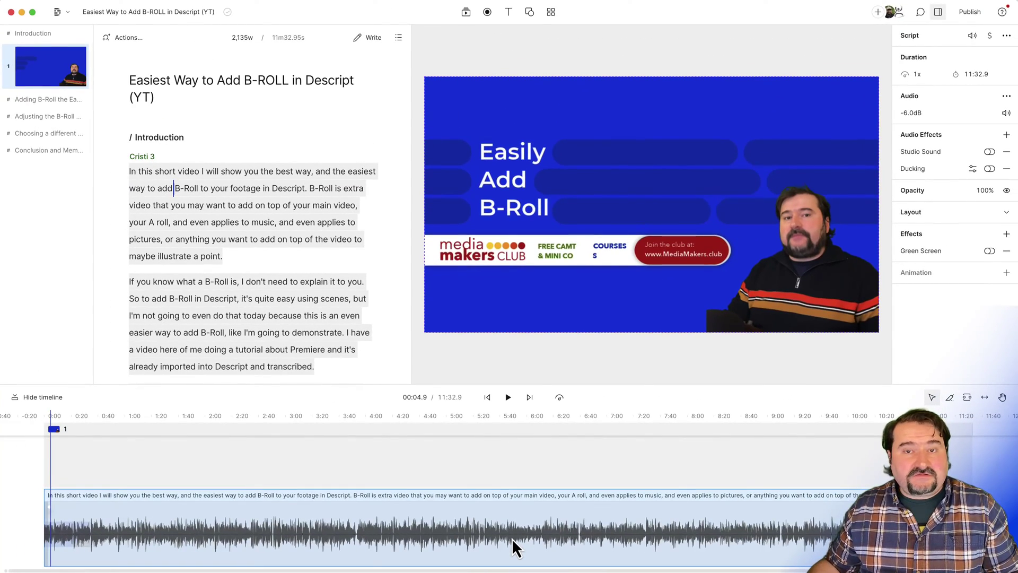
- Place the playhead at about 3:18 and open the detached script clip's sequence for editing, with a taller track area
click(294, 221)
click(310, 521)
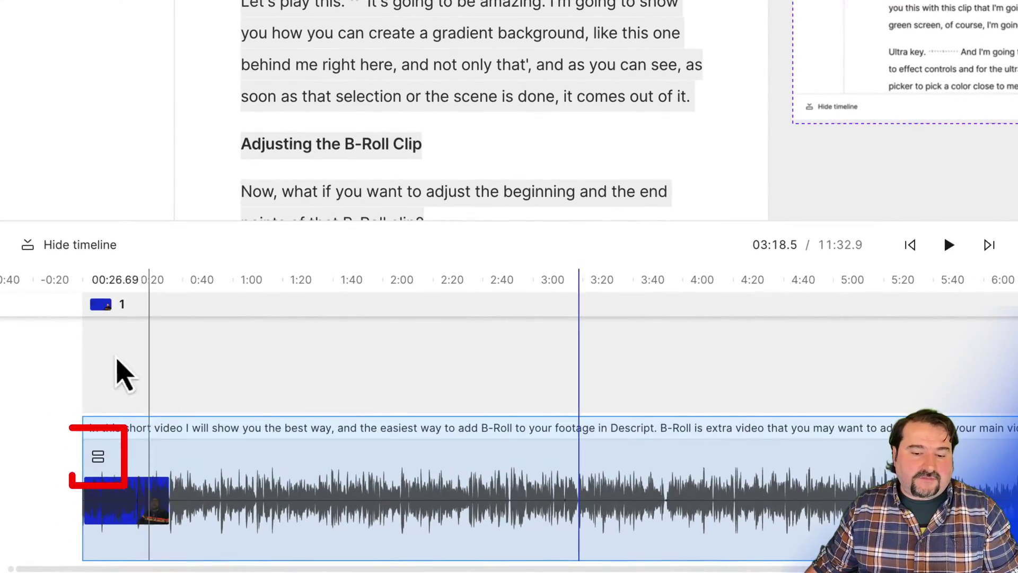
mouse_move(106, 479)
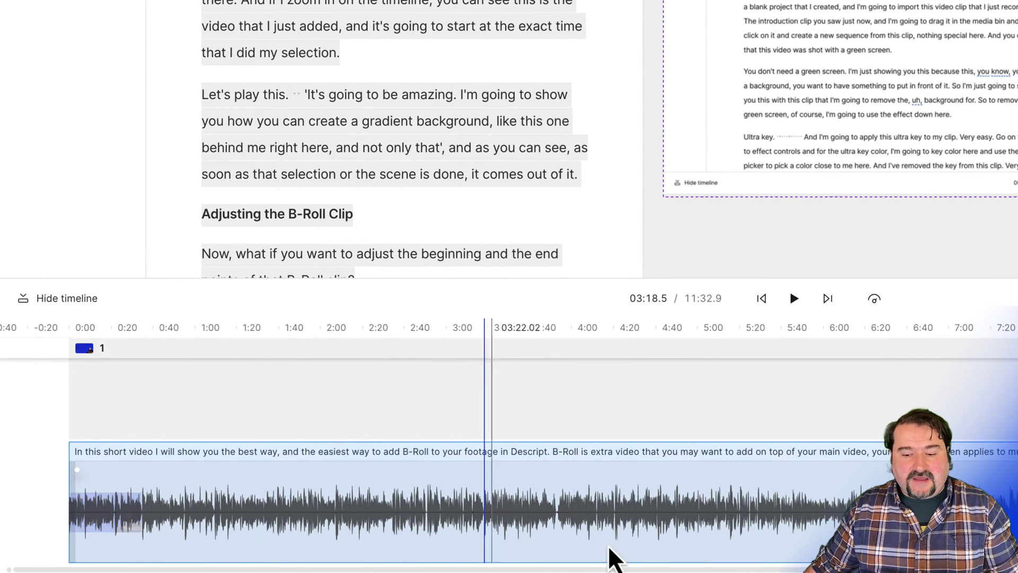
right_click(488, 520)
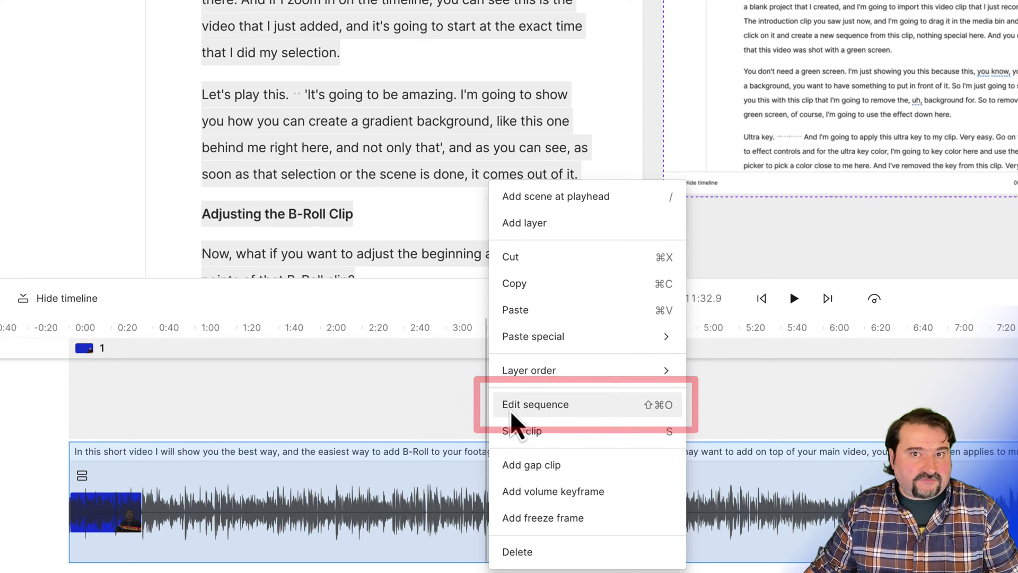
click(538, 409)
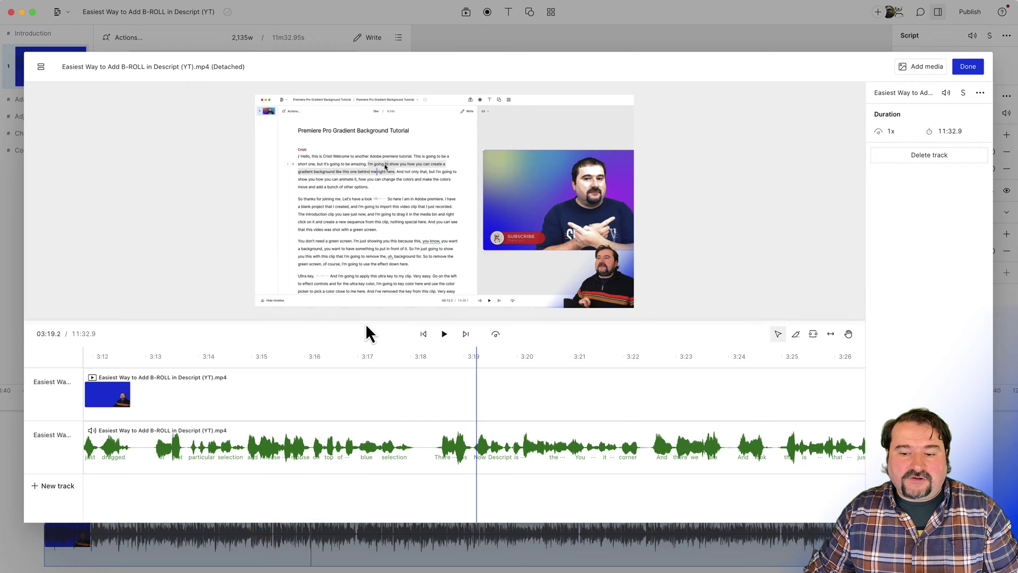
drag(365, 323, 368, 229)
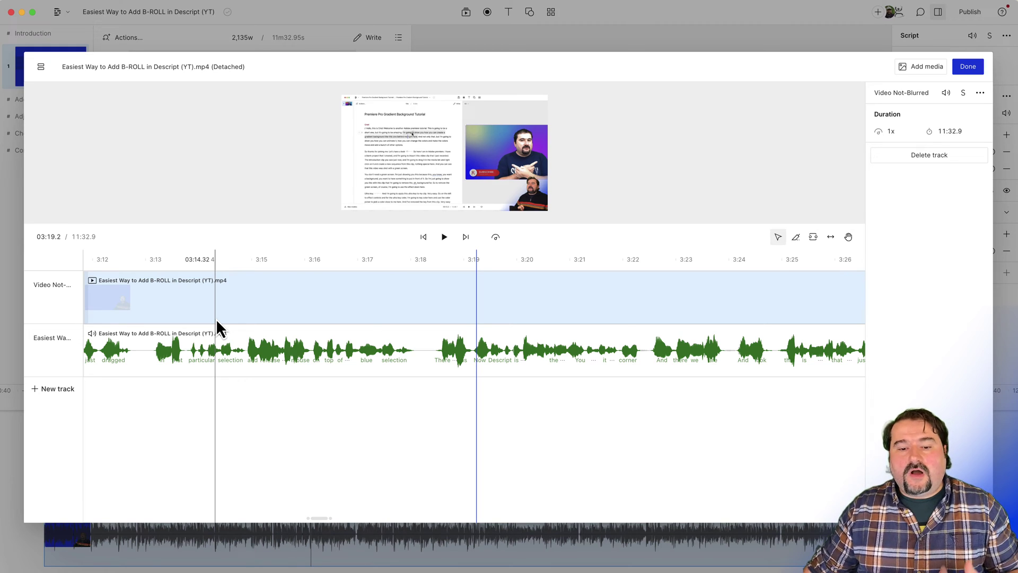
click(254, 324)
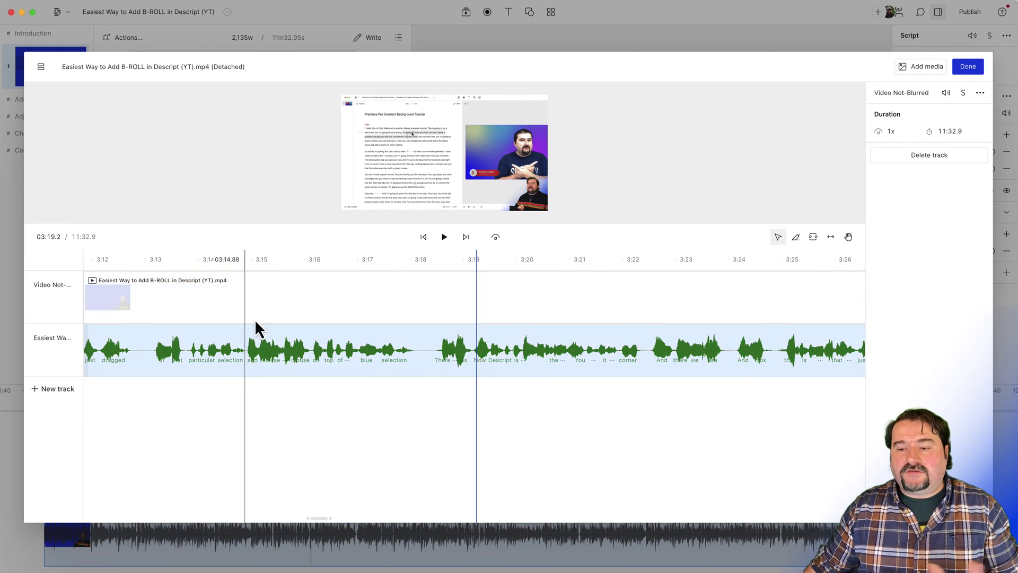
- Add Easiest Way to Add B-ROLL in Descript (YT).mp4 as a new track, mute that track, and finish editing the sequence
click(911, 71)
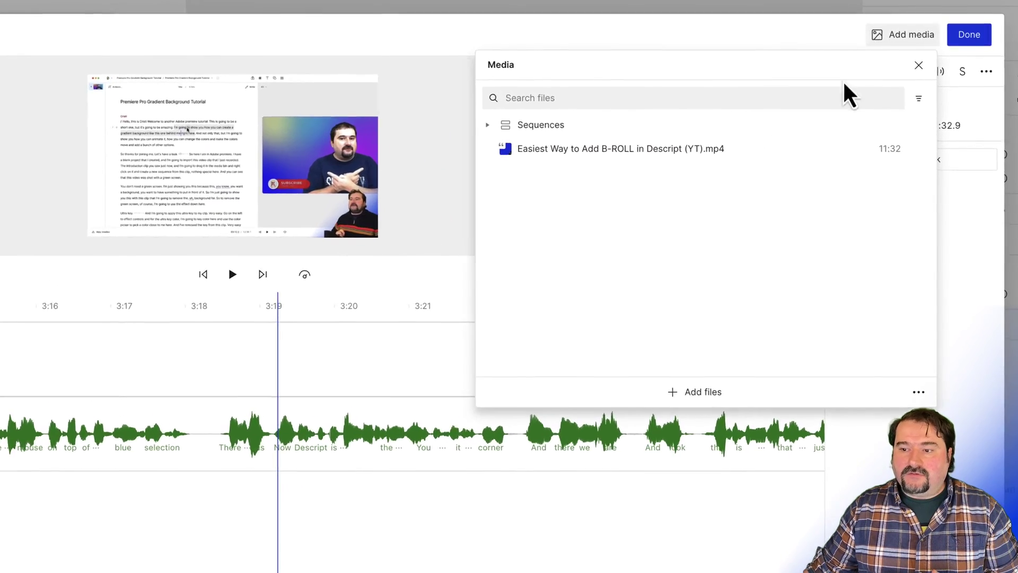
click(565, 156)
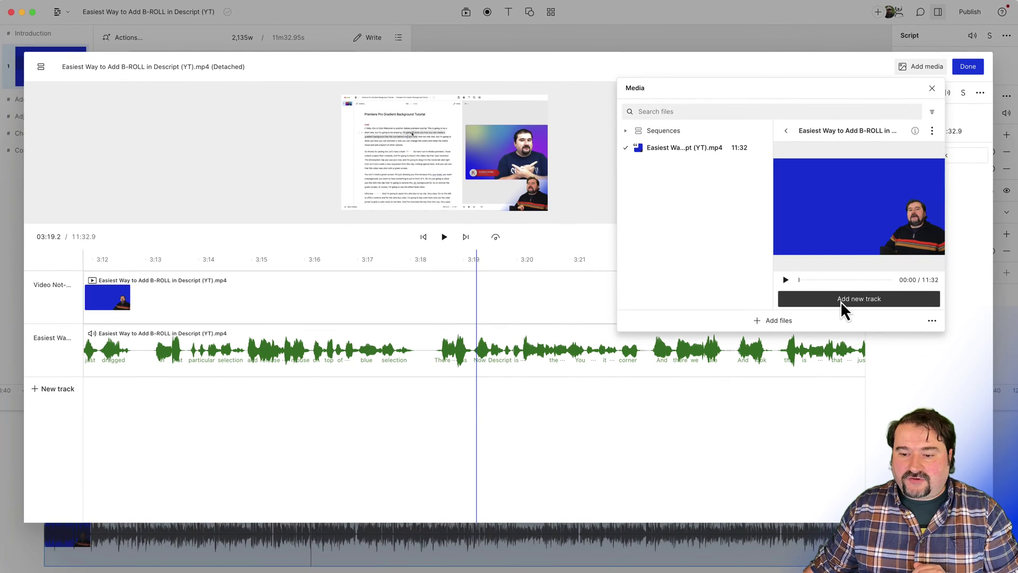
click(841, 299)
click(353, 416)
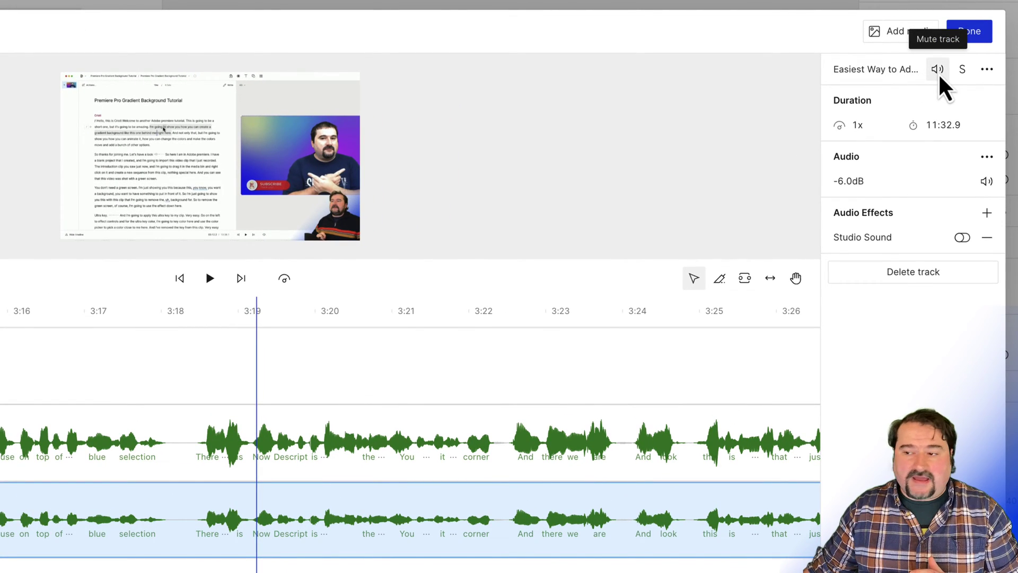
click(938, 70)
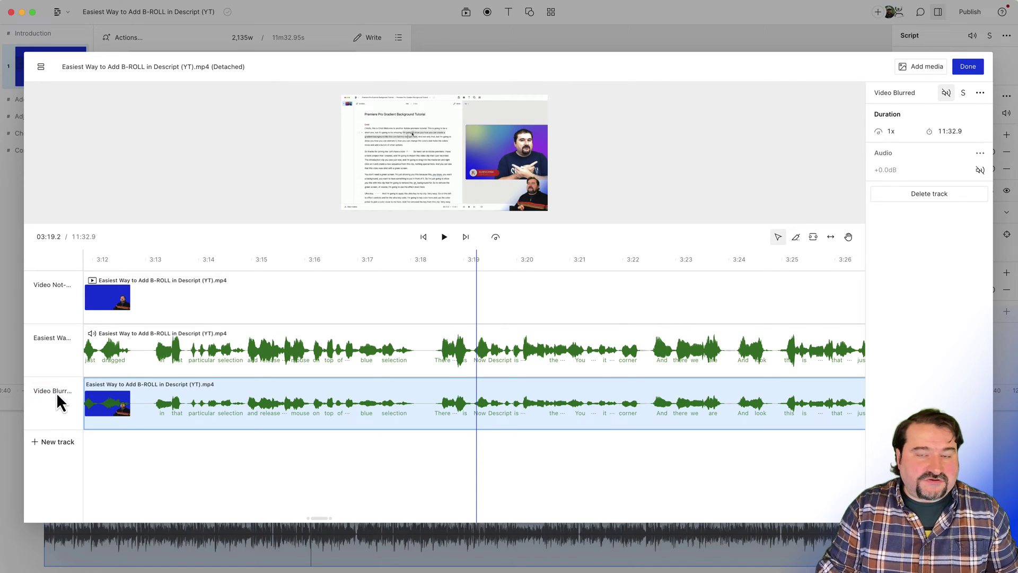
drag(56, 393, 384, 403)
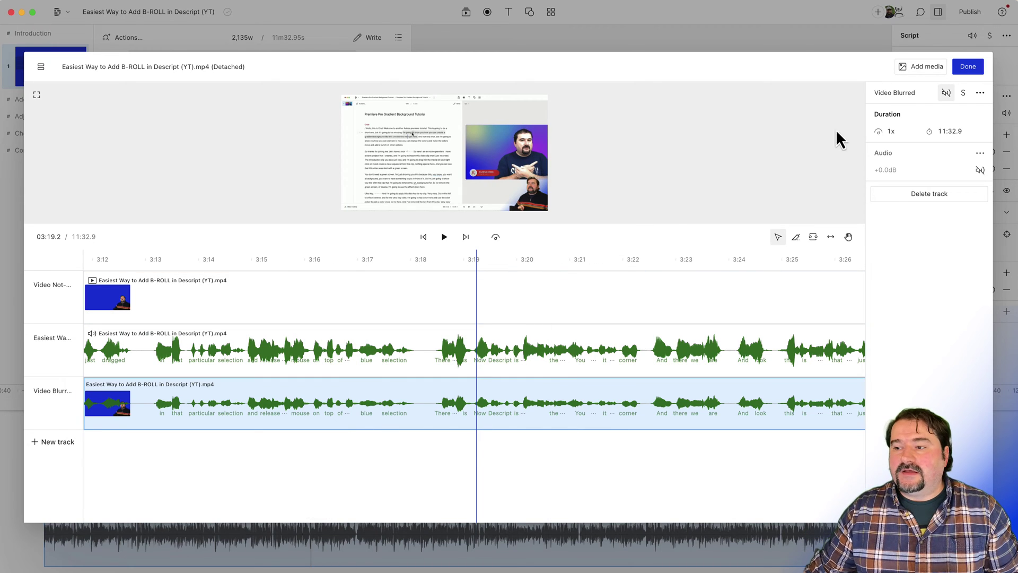
click(968, 67)
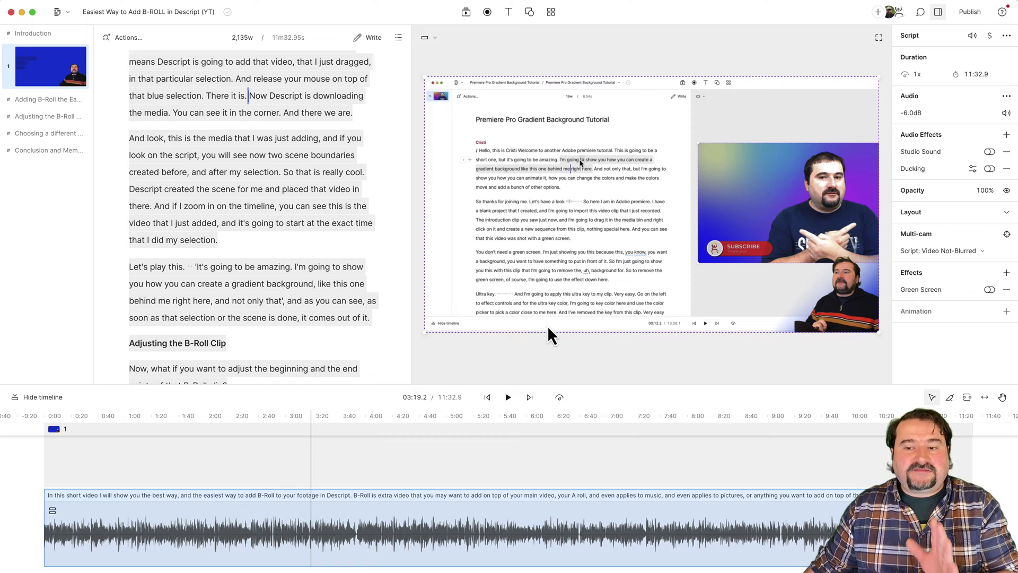
- Show the scene's hidden Video Blurred layer and hide the Video Not-Blurred layer above it
click(533, 350)
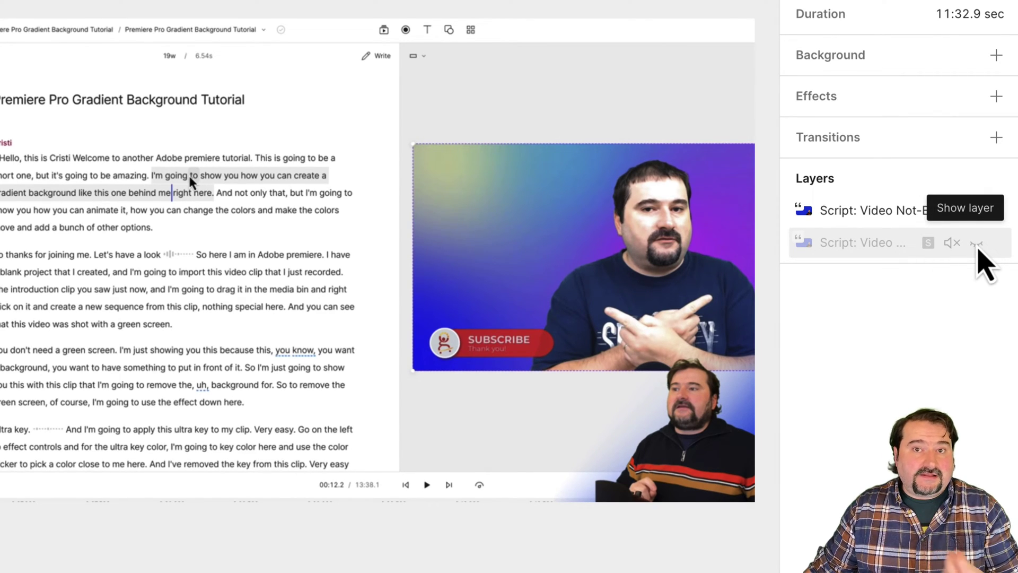
click(977, 245)
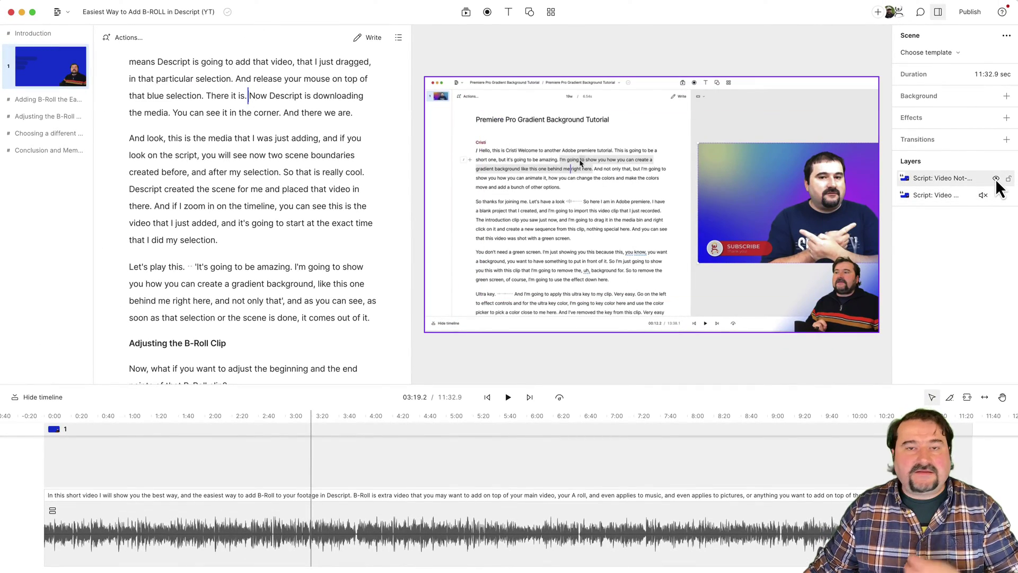
click(996, 180)
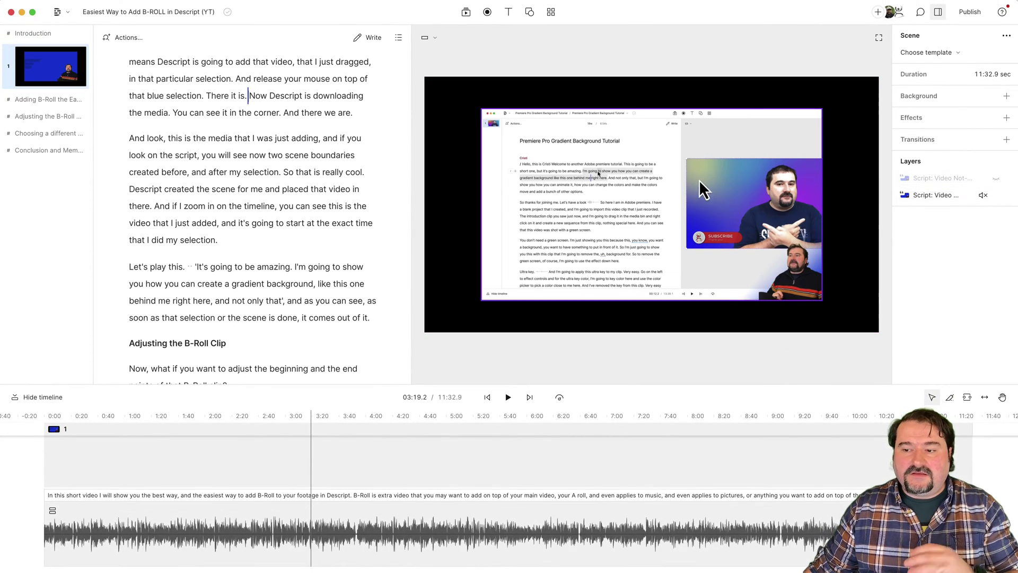
- Make the Video Blurred layer fill the canvas and show the Video Not-Blurred layer again
drag(628, 182, 577, 154)
drag(757, 269, 688, 196)
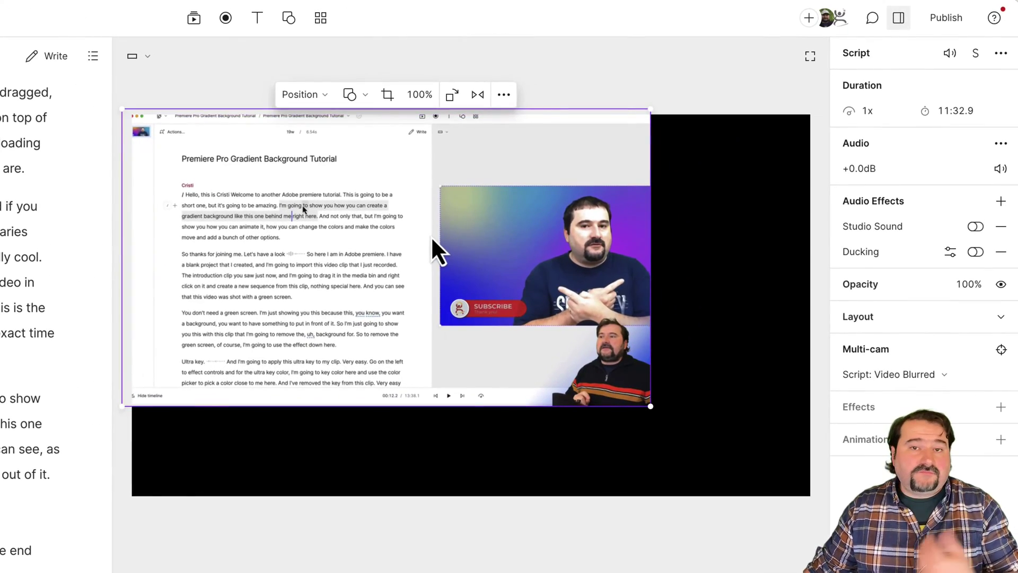
drag(428, 237, 433, 277)
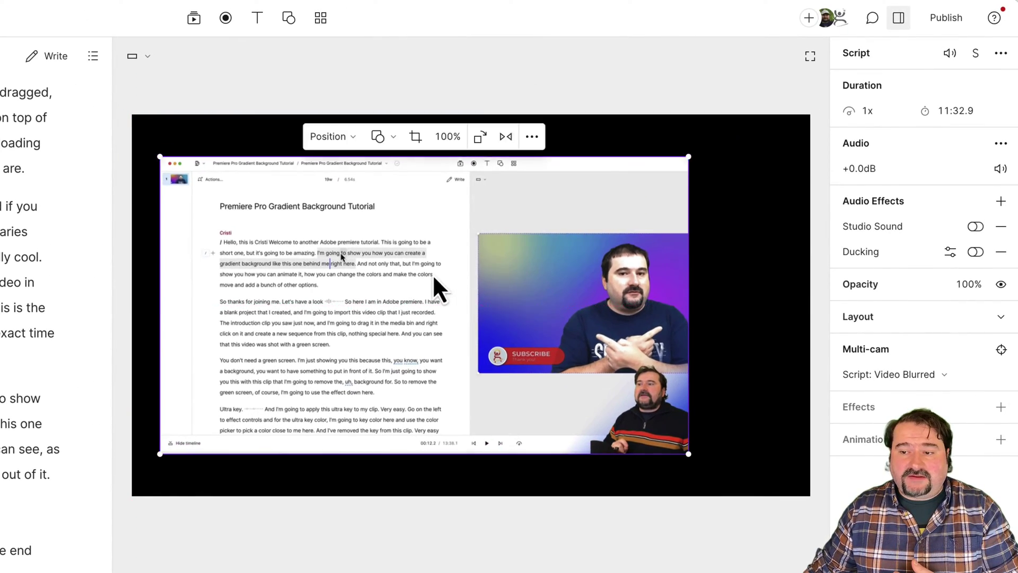
click(346, 138)
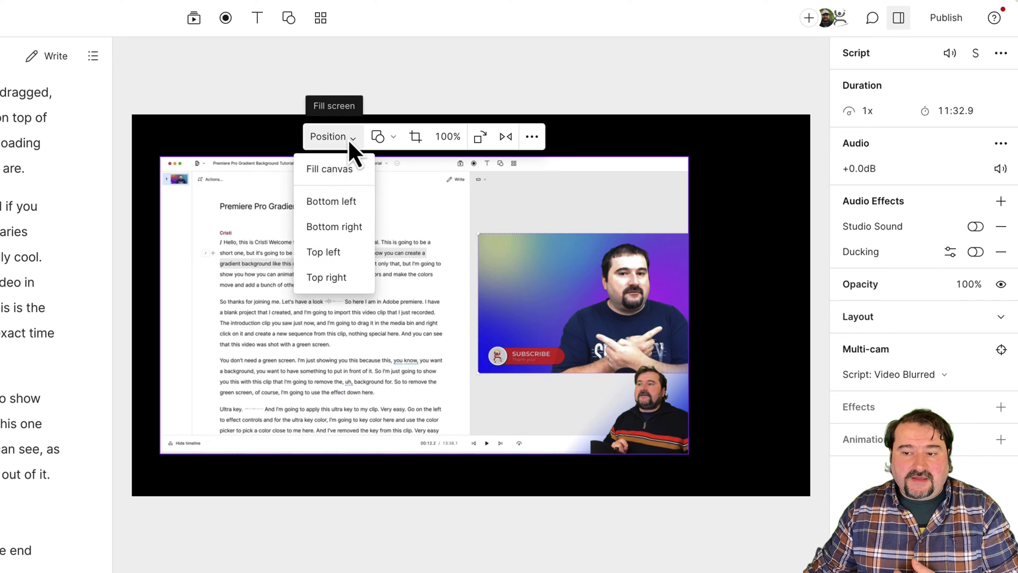
click(325, 170)
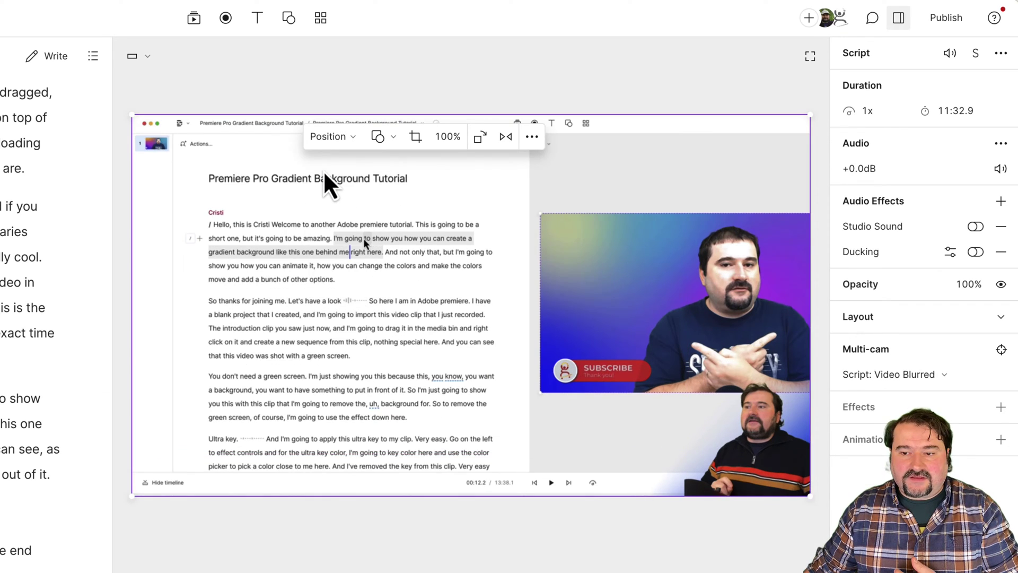
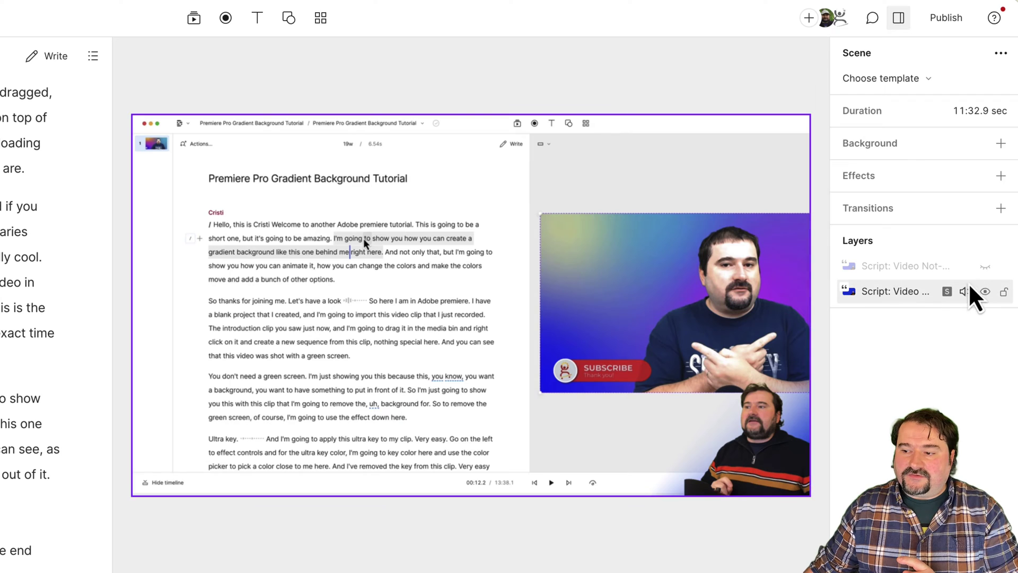
click(984, 268)
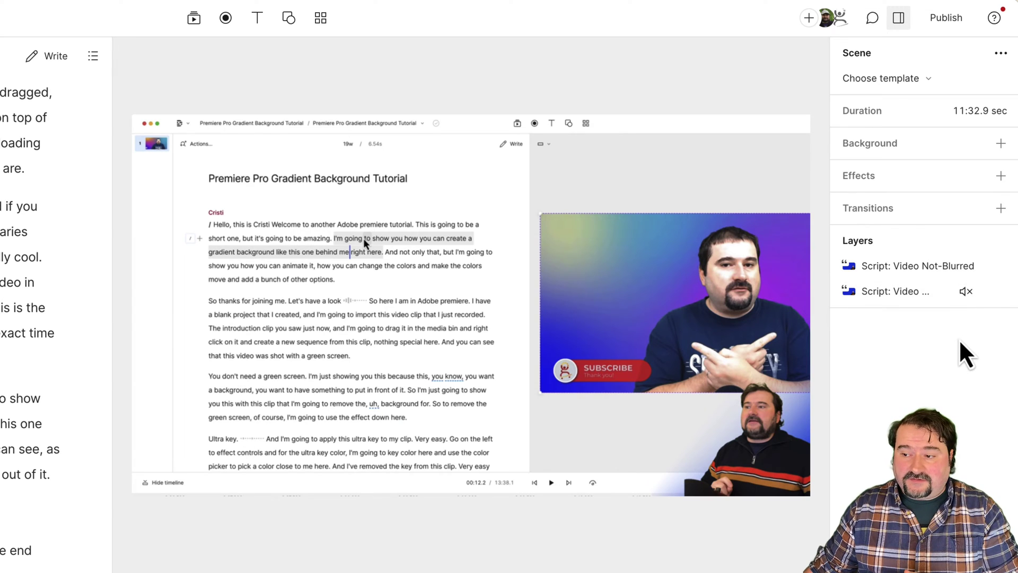
- Hide the Video Not-Blurred layer in the scene, leaving the Video Blurred layer shown
click(888, 297)
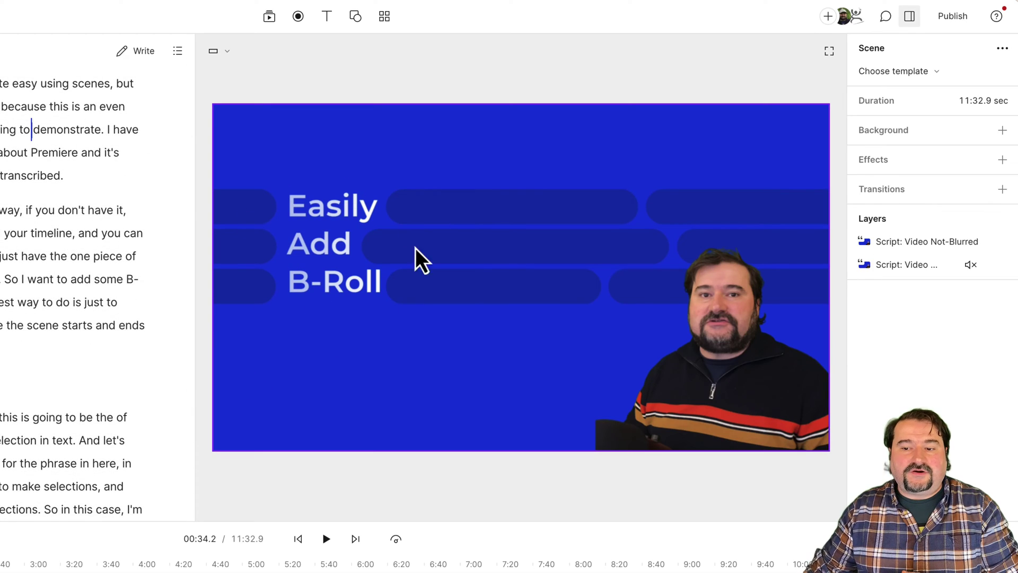
click(897, 267)
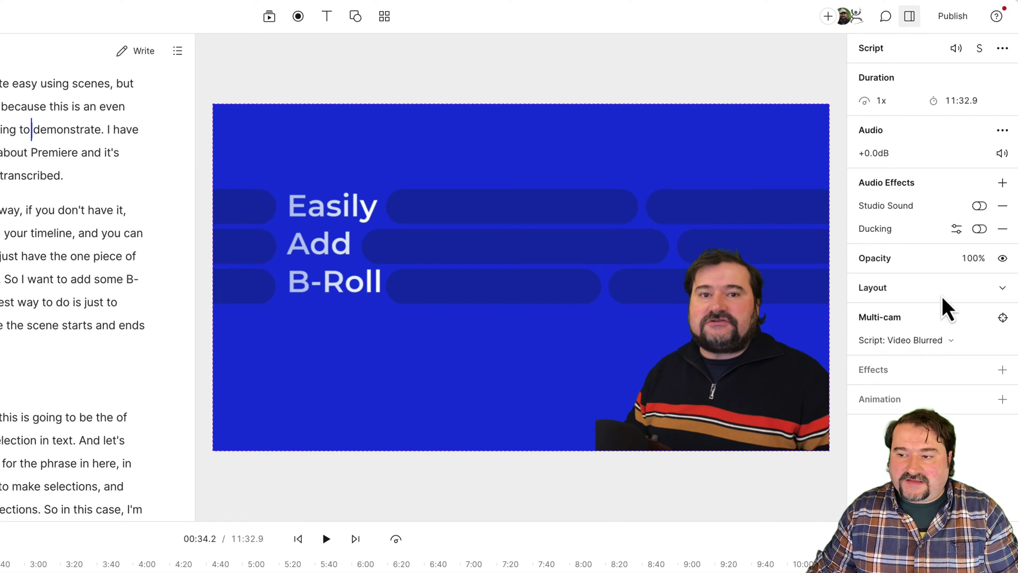
click(789, 85)
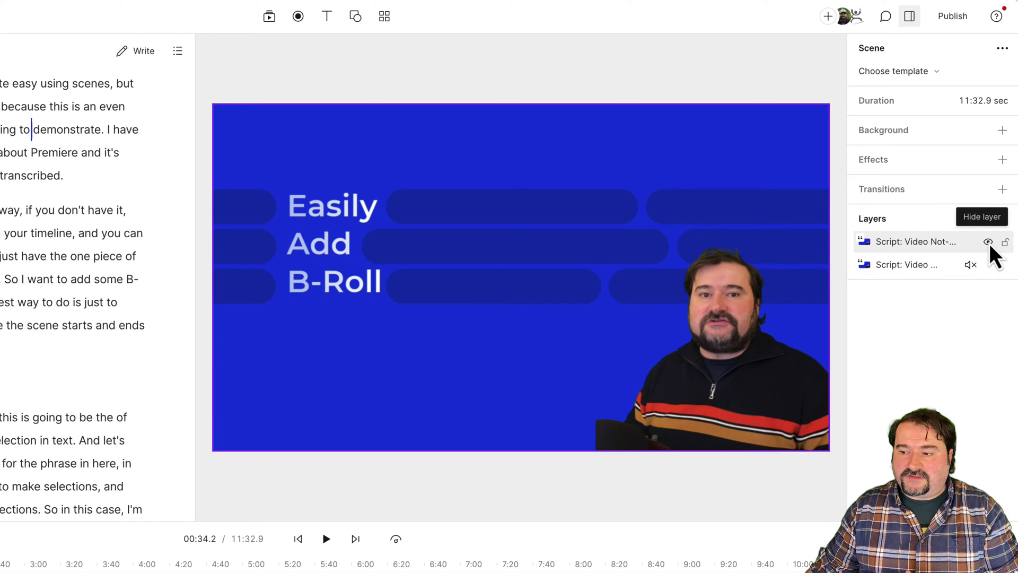
click(988, 243)
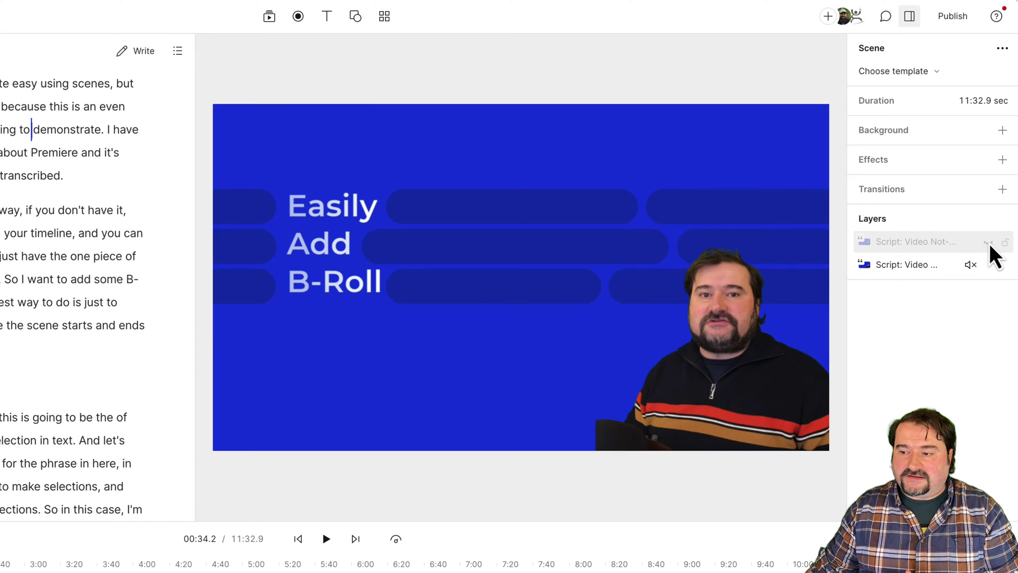
- Add a Blur effect to the Video Blurred layer
click(901, 267)
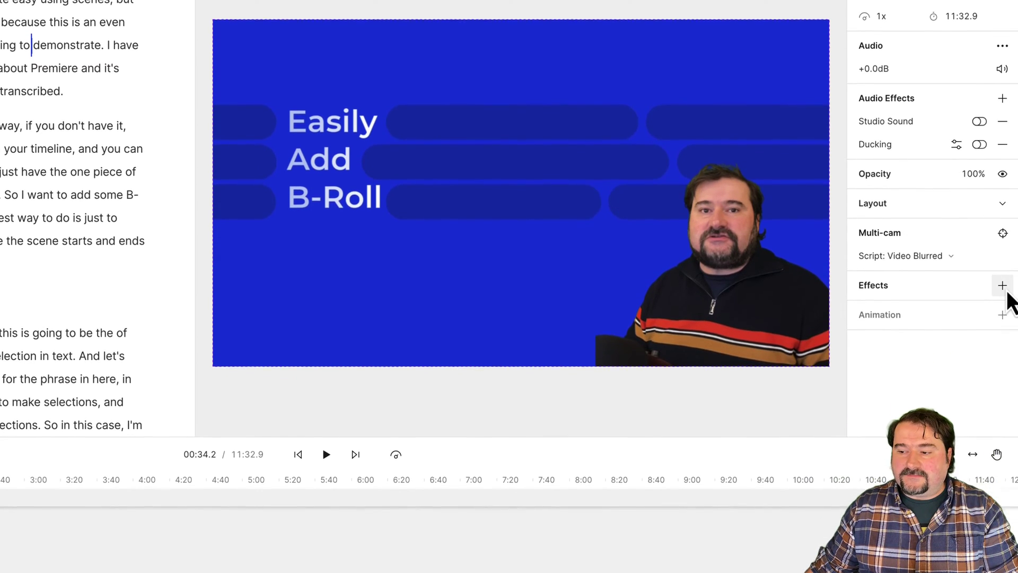
click(1002, 369)
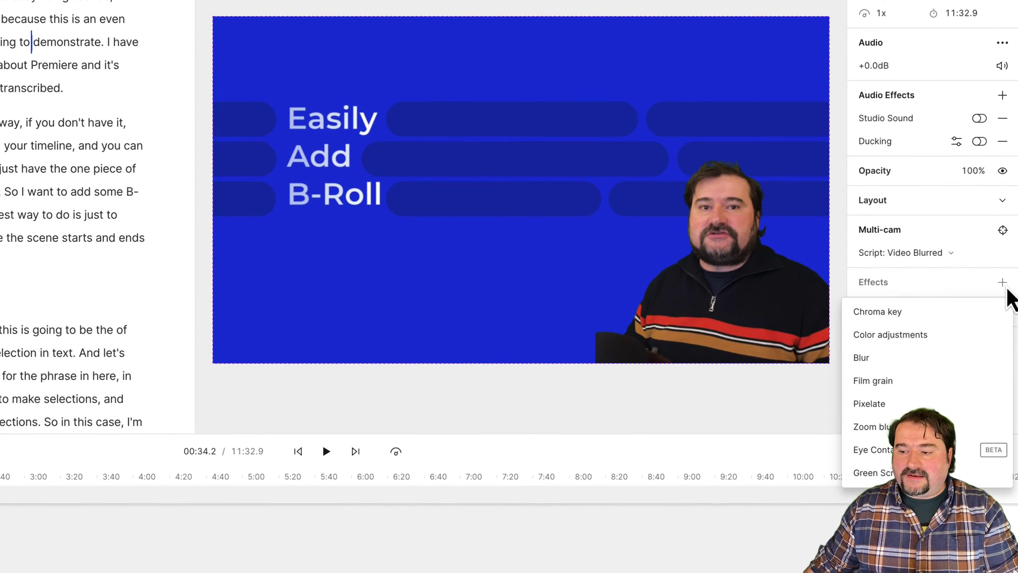
click(865, 359)
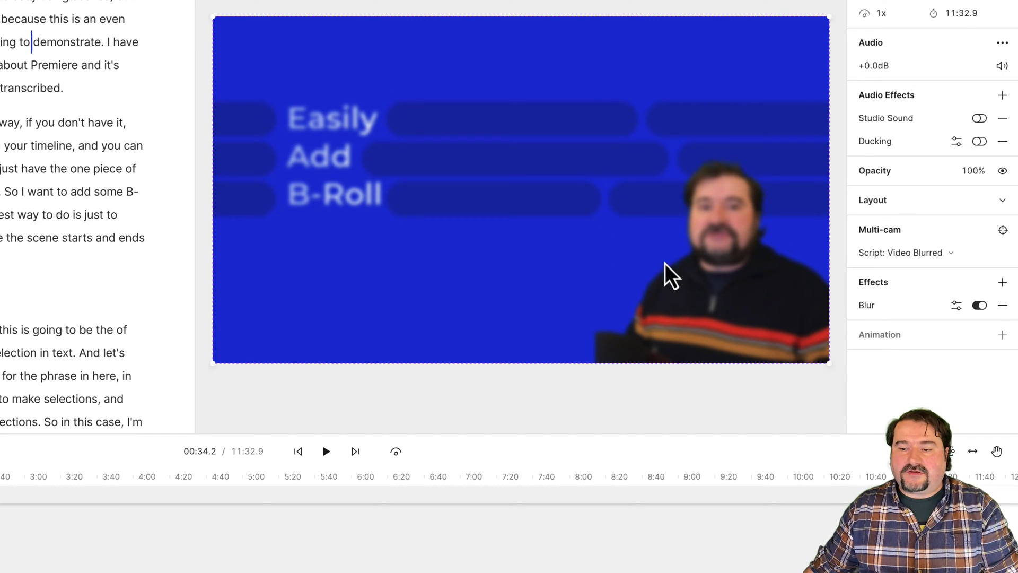
- Increase the radius of the Video Blurred layer's Blur effect to 57.3 pt
click(959, 309)
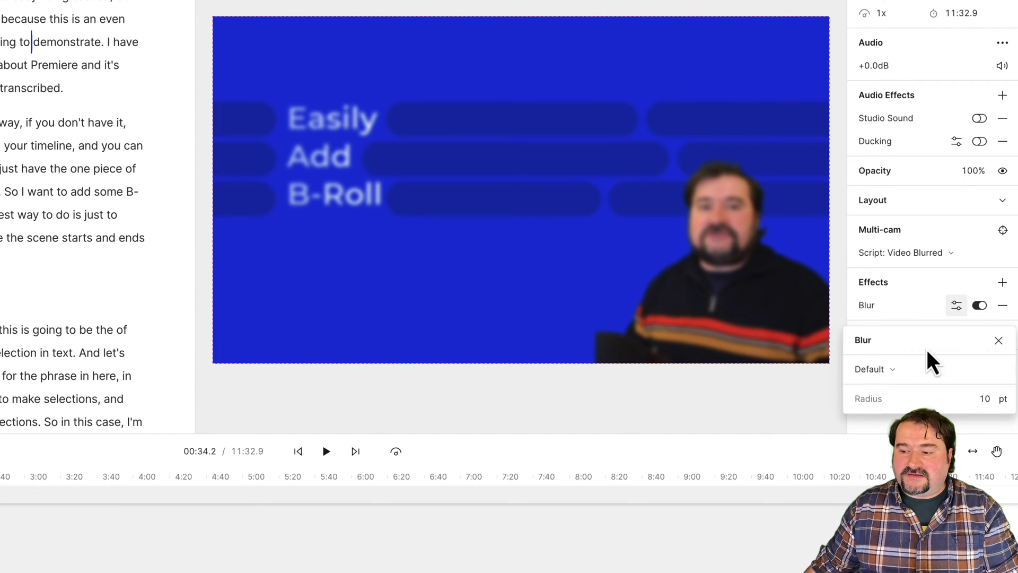
drag(922, 405, 953, 401)
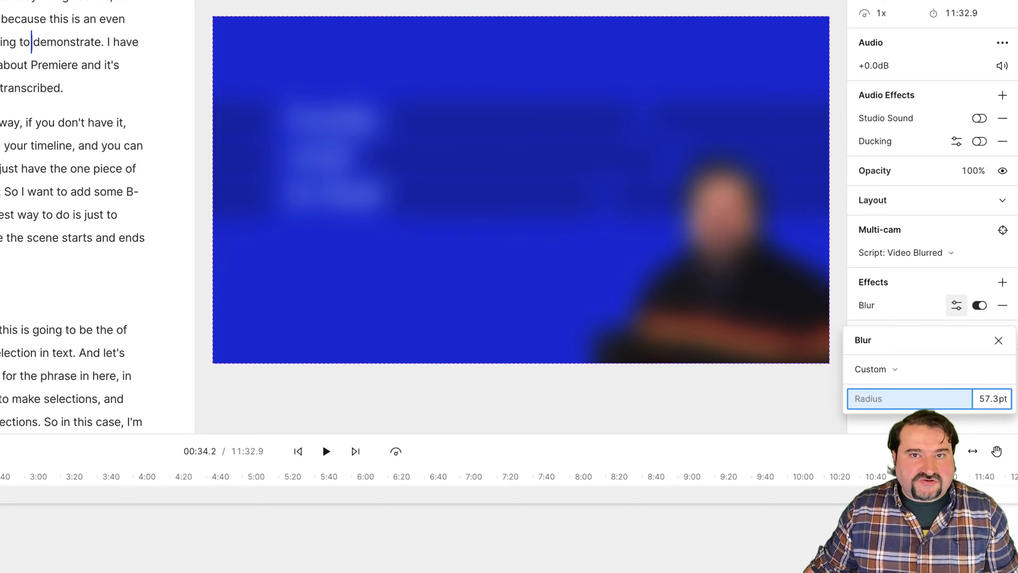
click(738, 418)
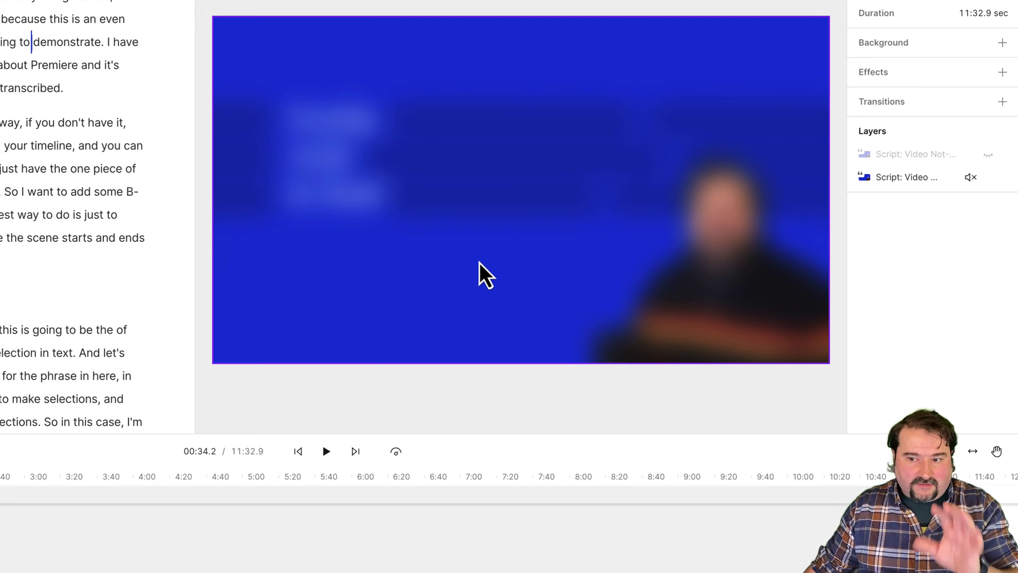
- Crop the Video Blurred layer on all four sides to a square around the Easily Add B-Roll title
click(453, 159)
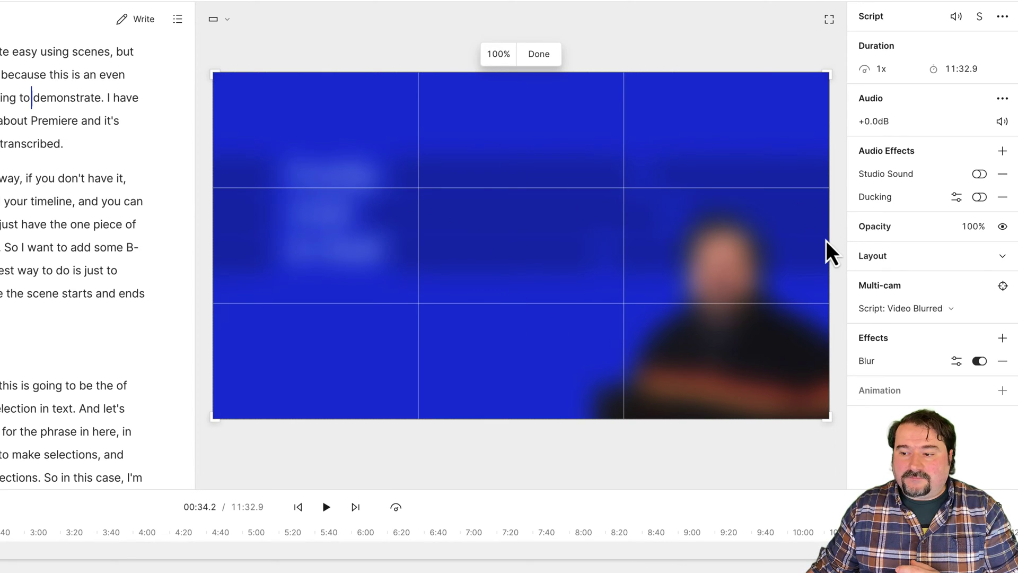
drag(826, 241, 420, 227)
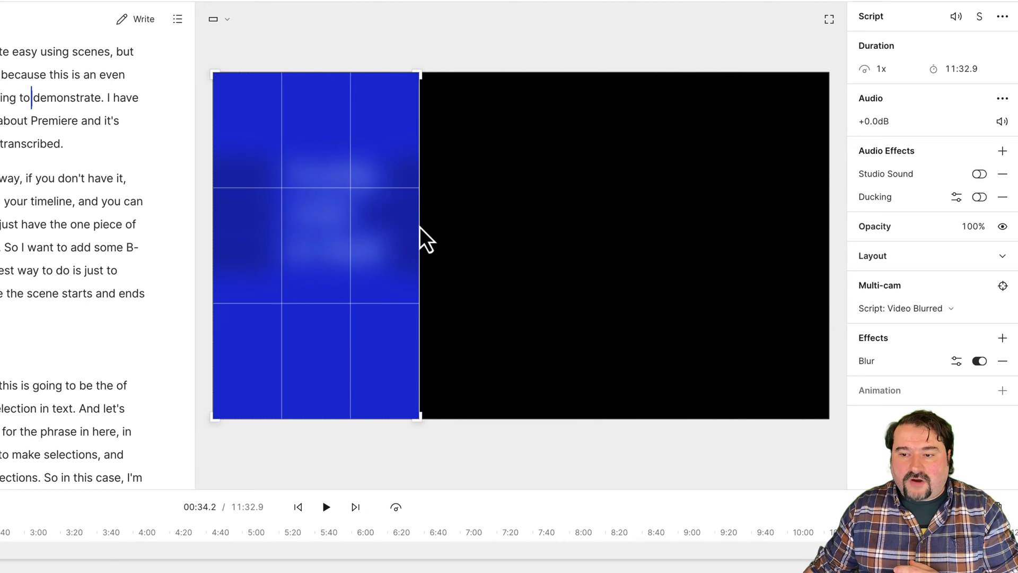
drag(361, 78, 361, 139)
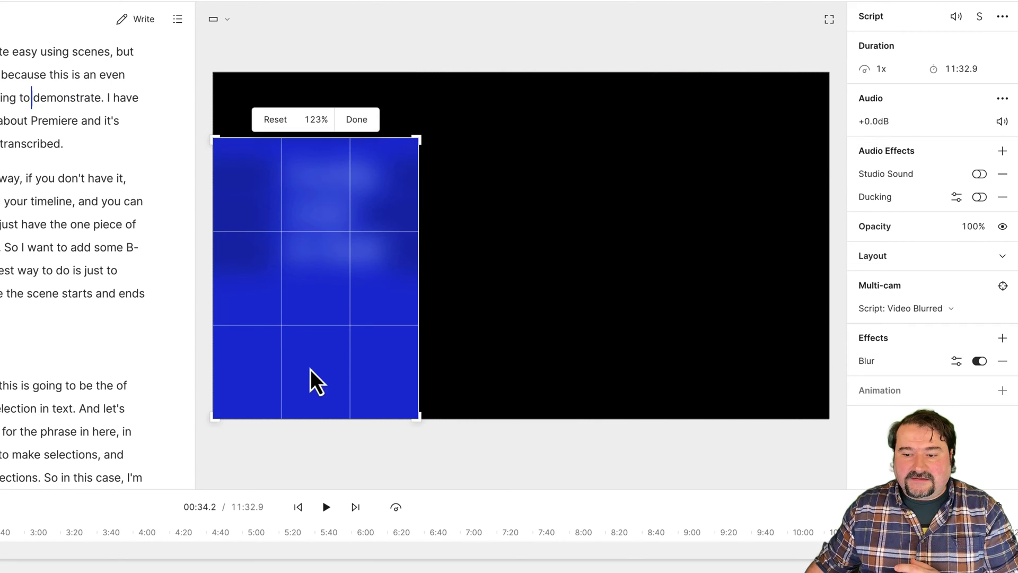
drag(318, 415, 332, 293)
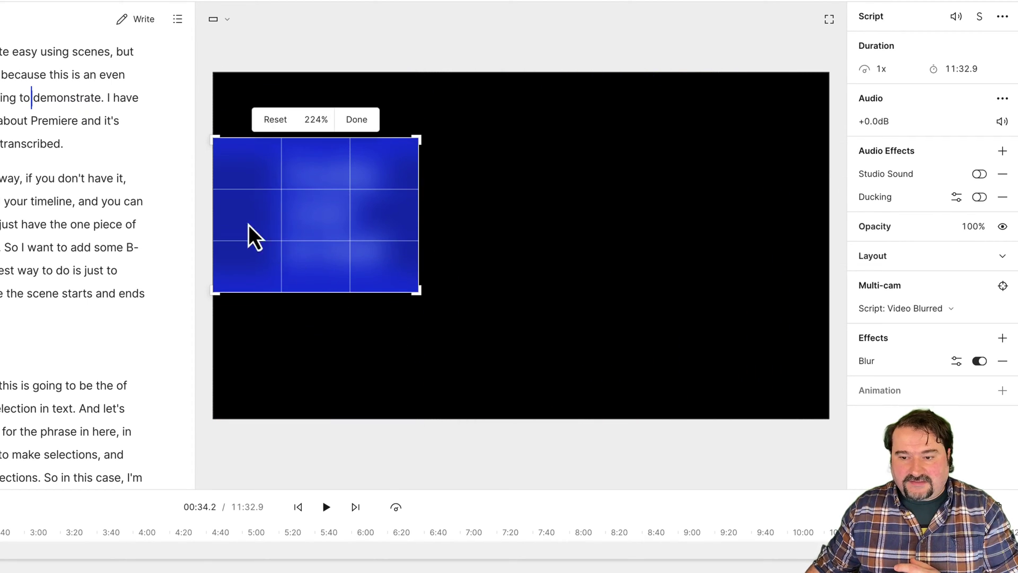
drag(217, 224, 268, 225)
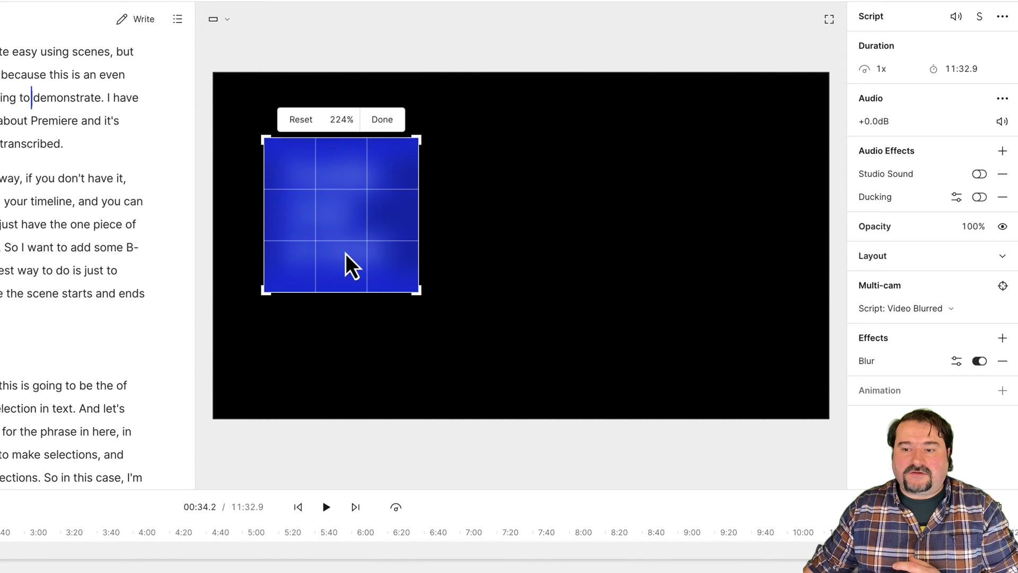
click(382, 120)
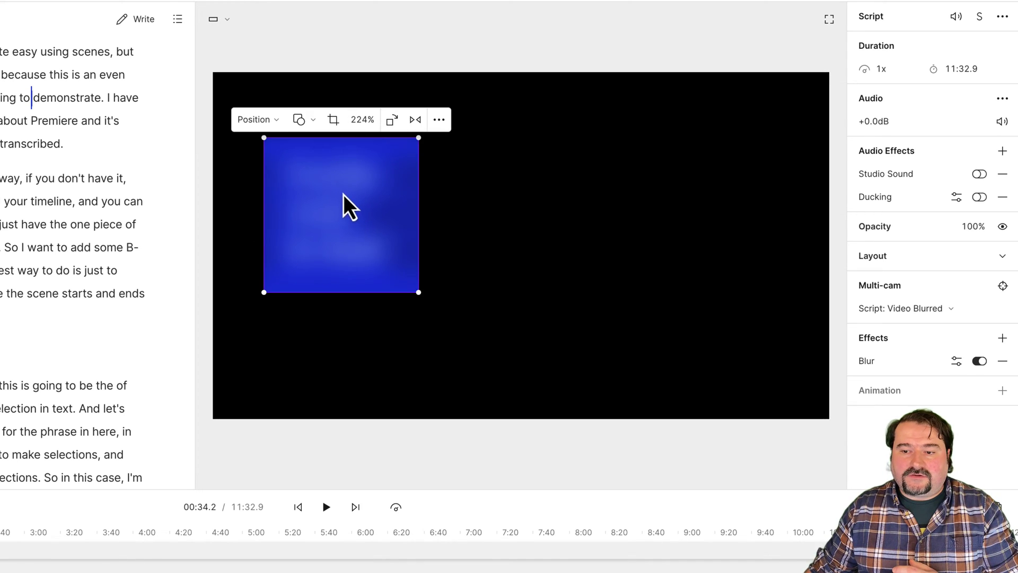
click(310, 127)
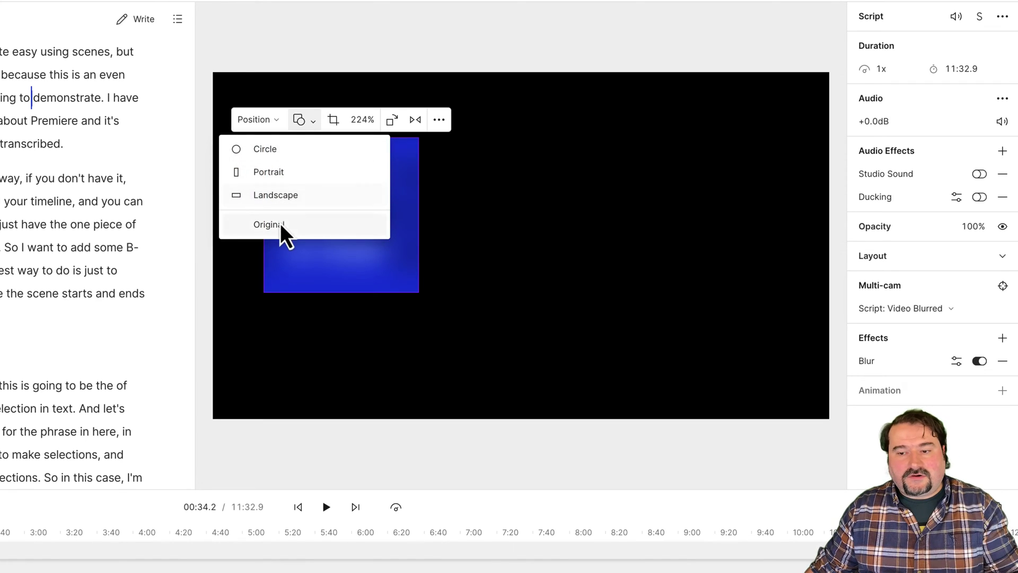
click(400, 196)
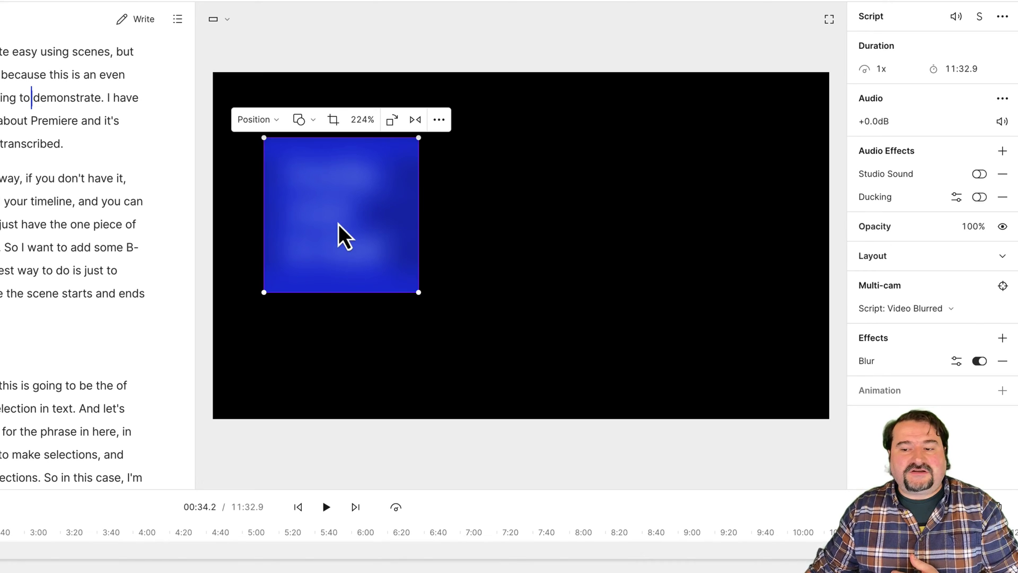
drag(418, 292, 411, 284)
key(ctrl+z)
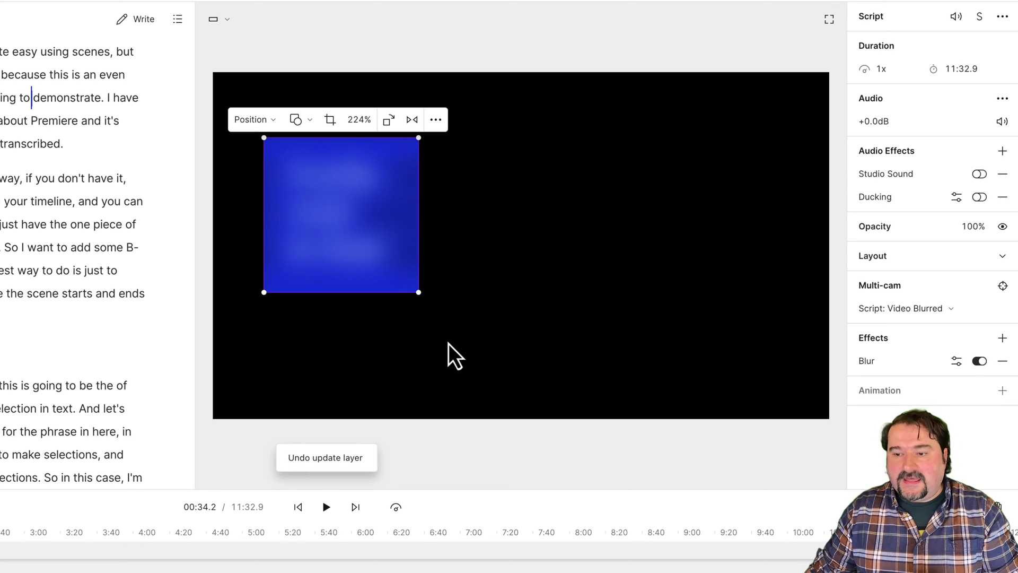
- Show the hidden Video Not-Blurred layer and send it backward behind the cropped Video Blurred layer
click(810, 449)
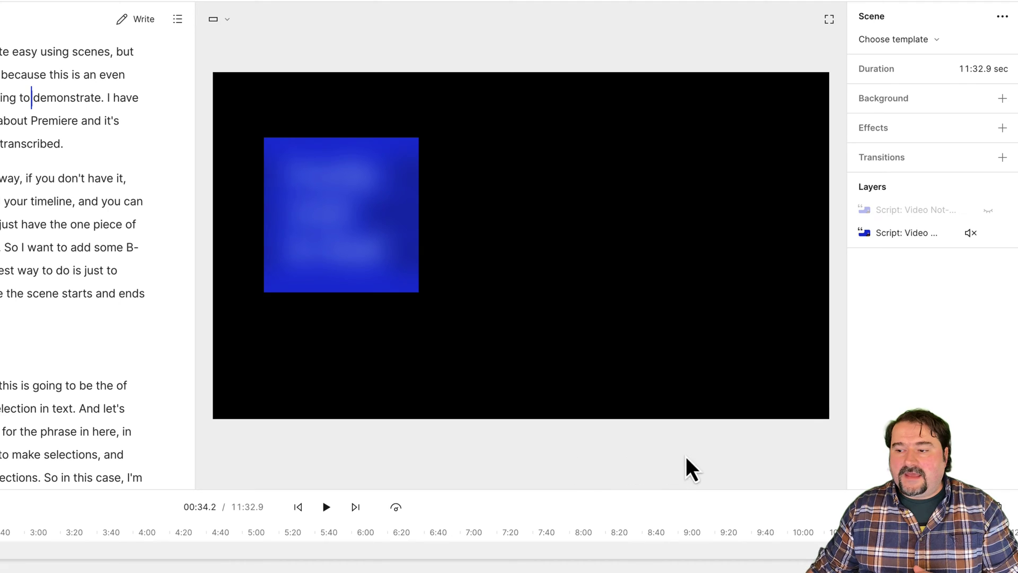
click(988, 211)
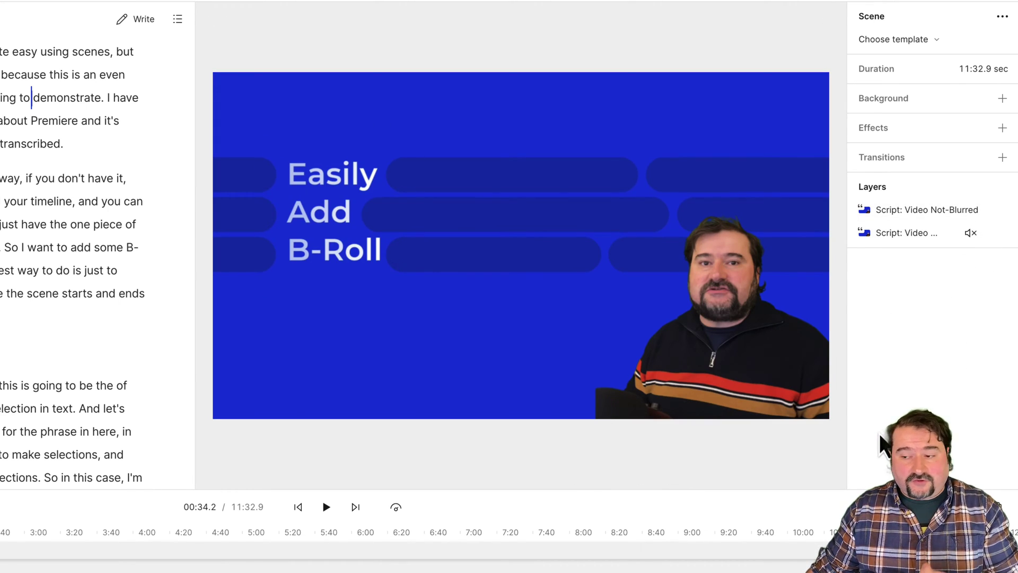
click(618, 318)
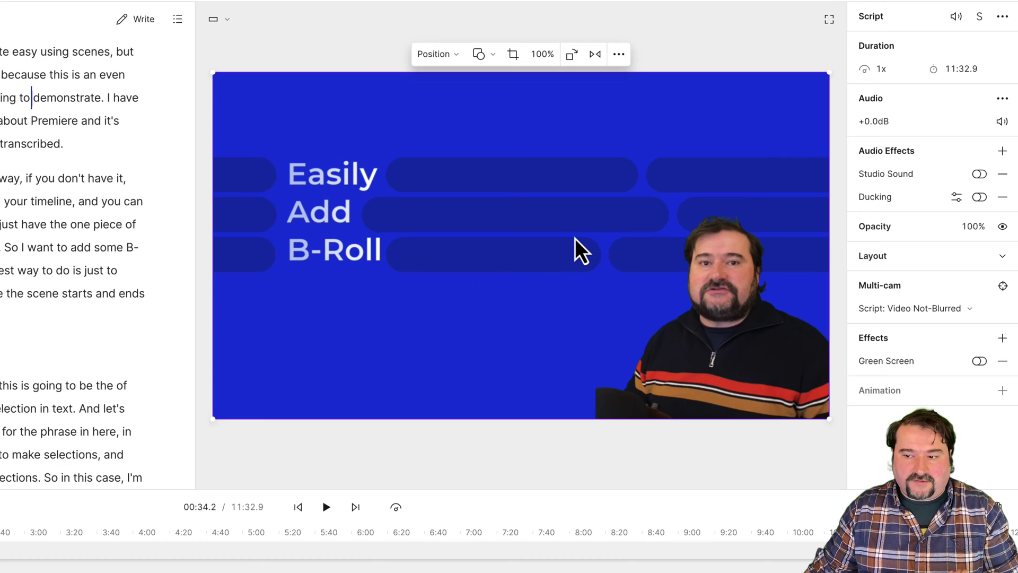
right_click(581, 209)
mouse_move(592, 225)
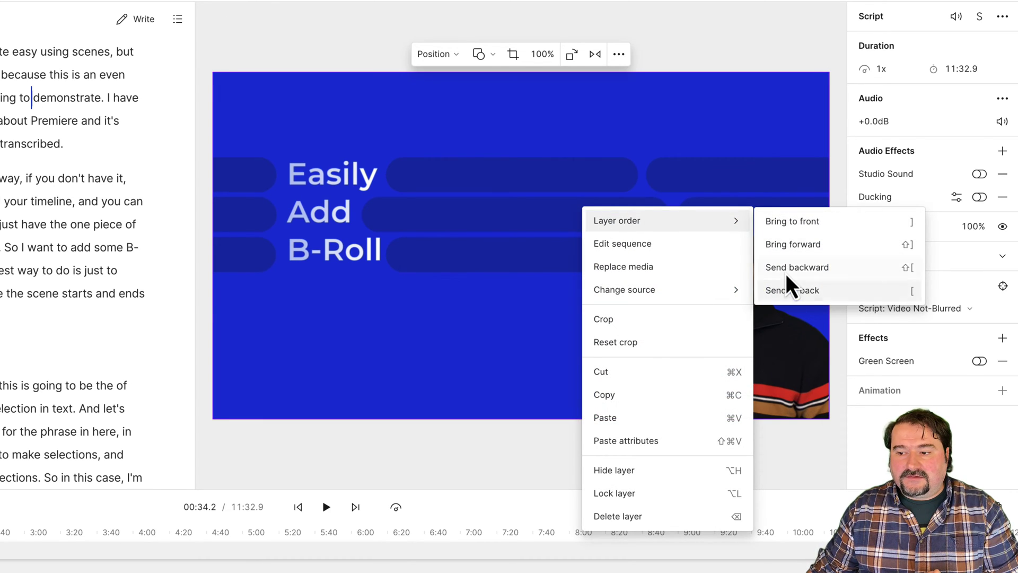
click(833, 269)
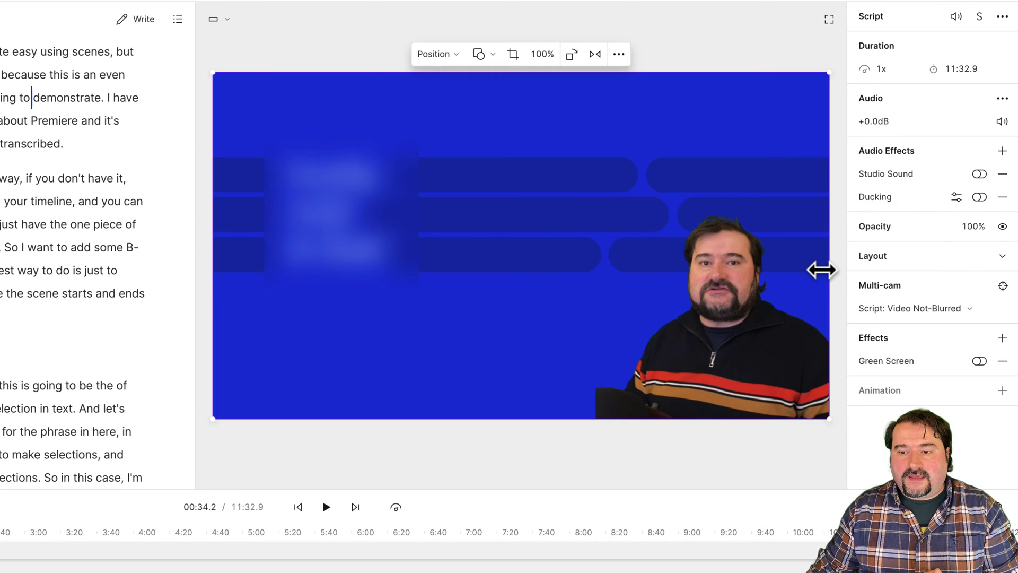
click(680, 454)
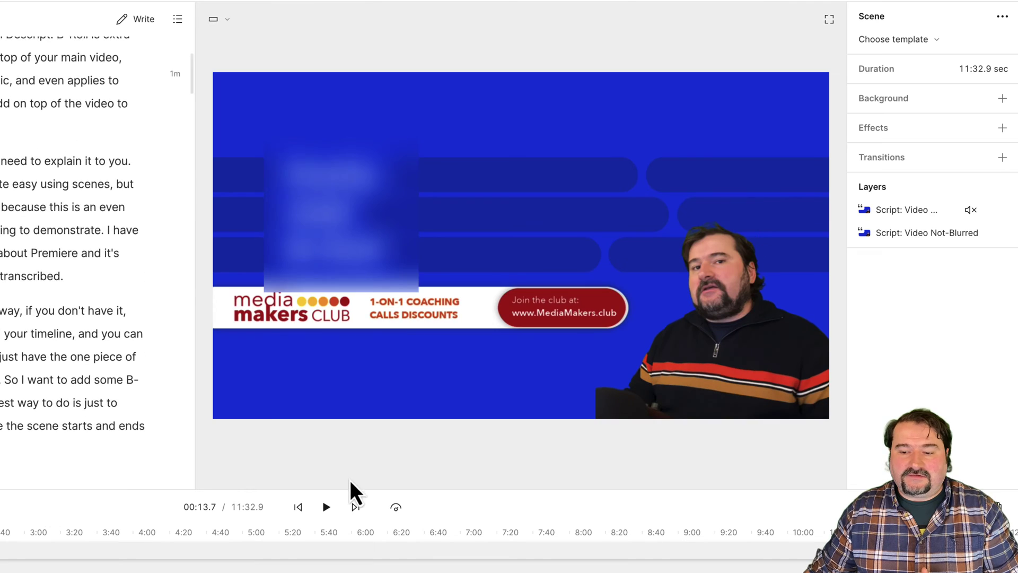
- Preview a few seconds of playback and tighten the blurred layer's crop around the title so it clears the banner below
click(328, 513)
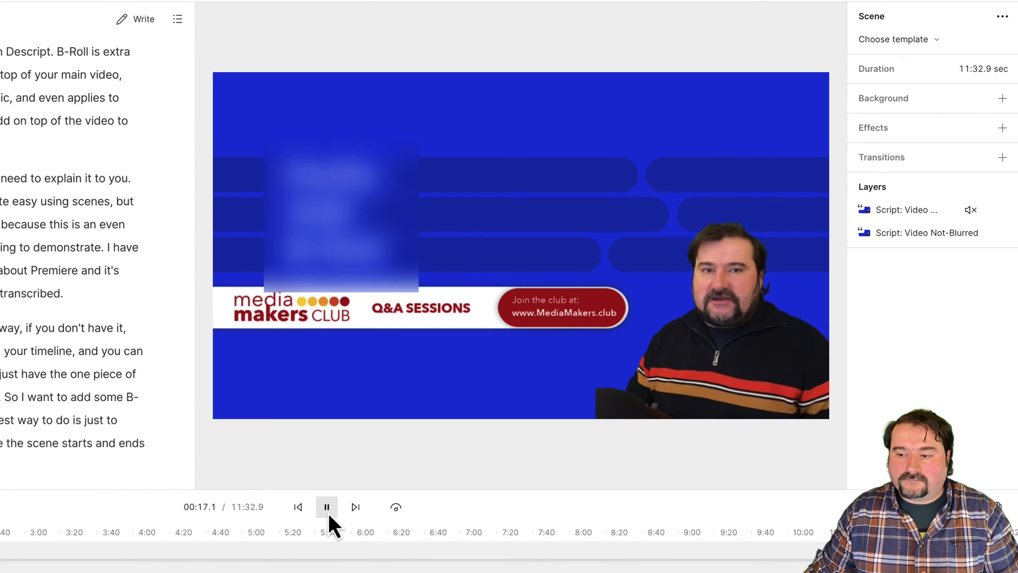
click(329, 513)
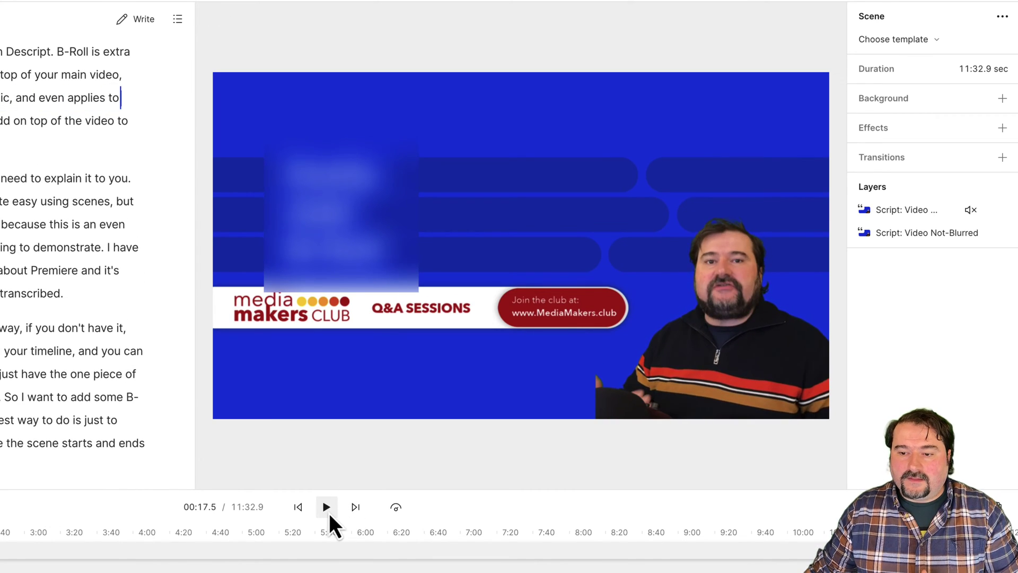
click(364, 269)
double_click(362, 205)
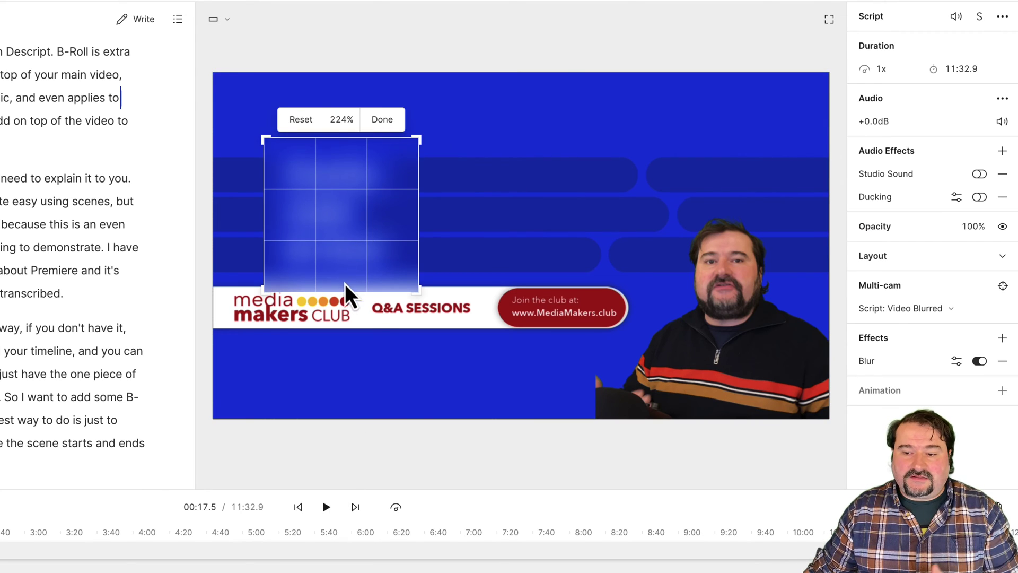
drag(347, 294, 347, 281)
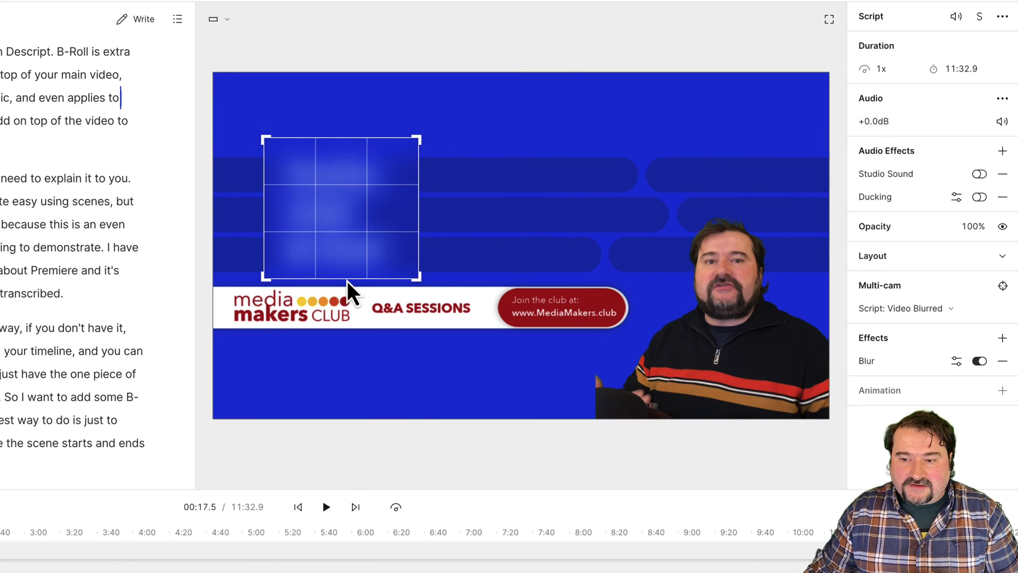
drag(349, 141, 347, 148)
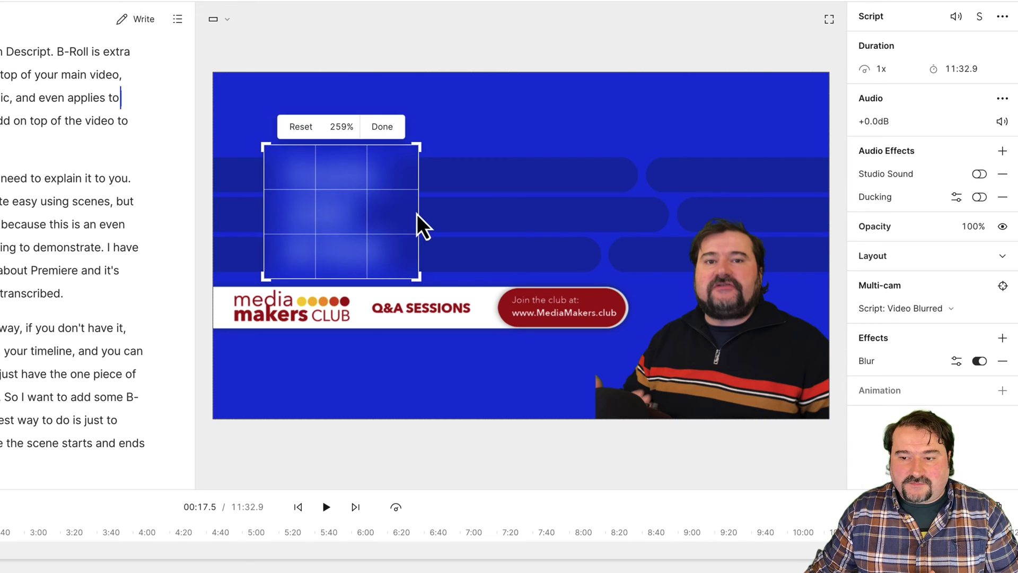
drag(417, 214, 405, 214)
drag(268, 212, 269, 212)
click(381, 126)
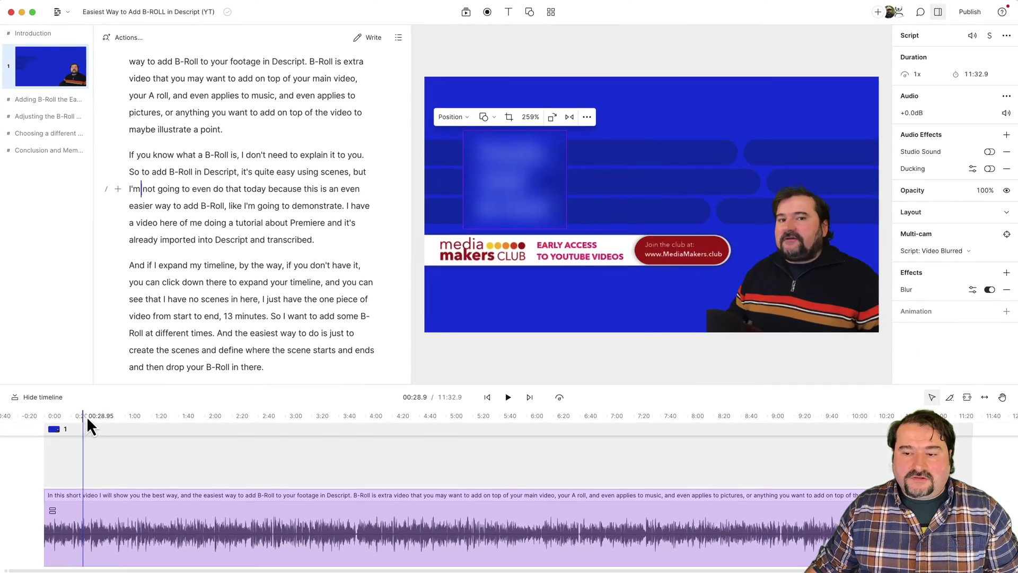
- Split the scene at 00:35.4, where the footage changes to the screen recording
click(102, 415)
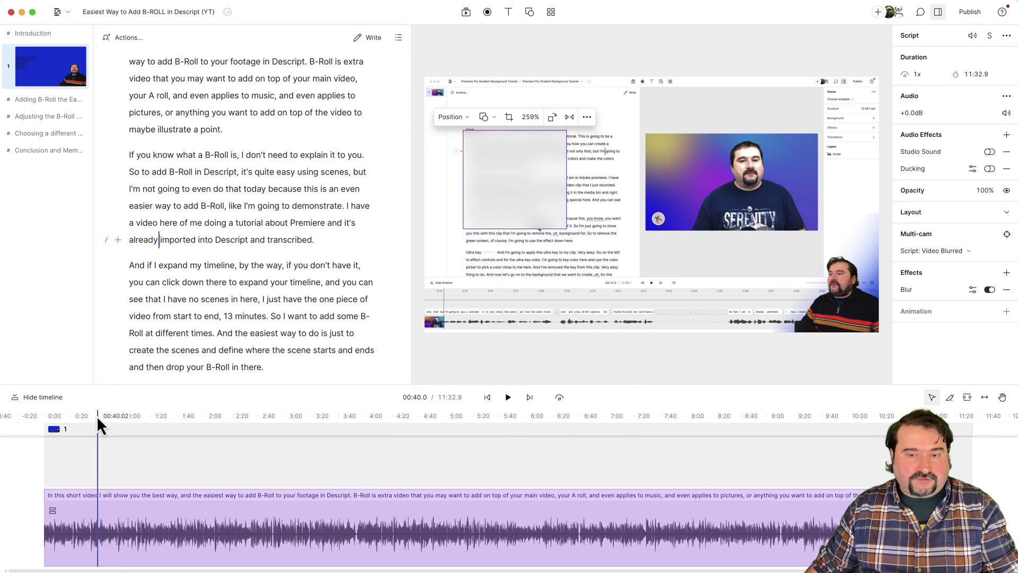
scroll(101, 560, down, 2)
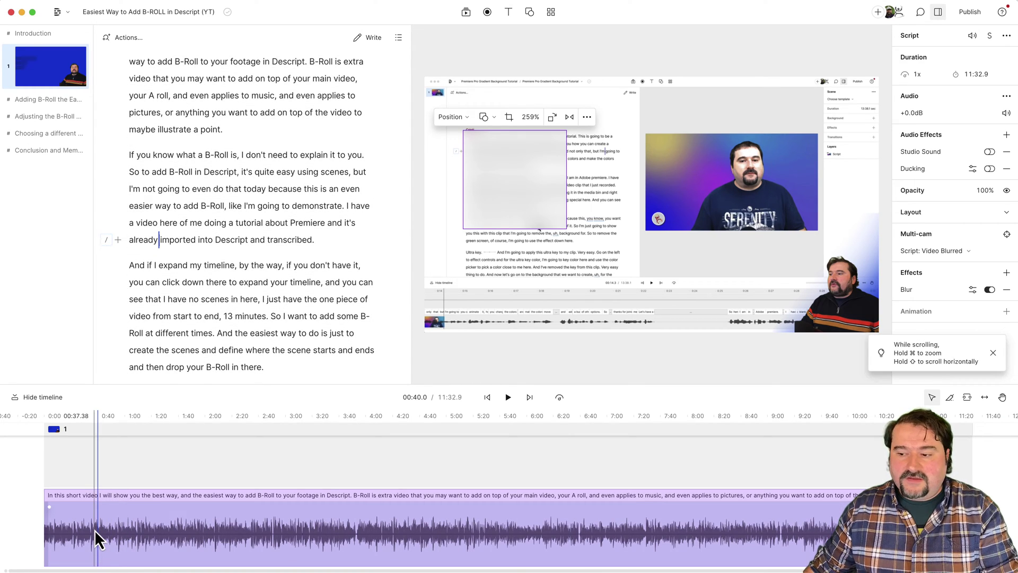
scroll(94, 530, up, 5)
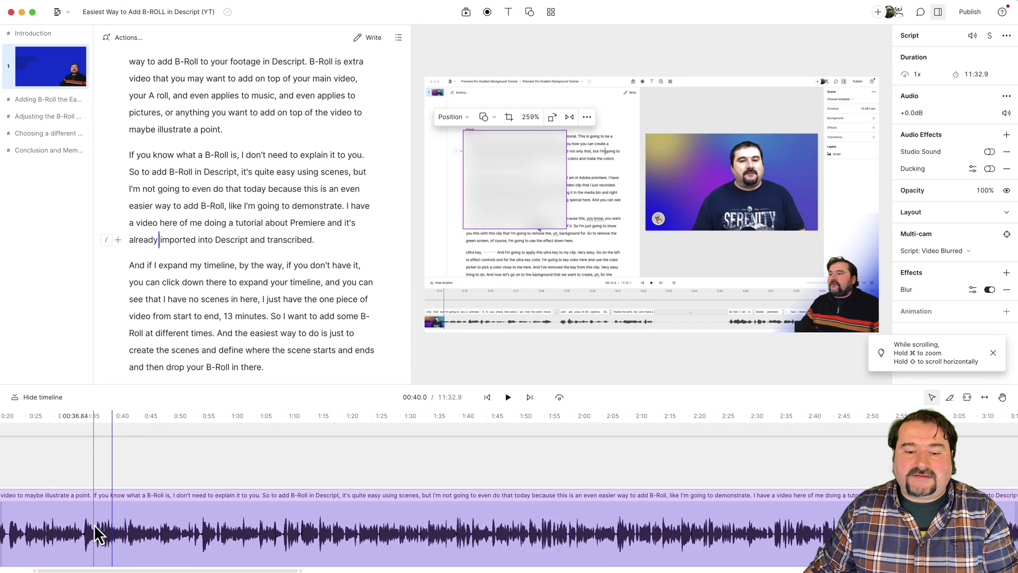
scroll(96, 532, up, 3)
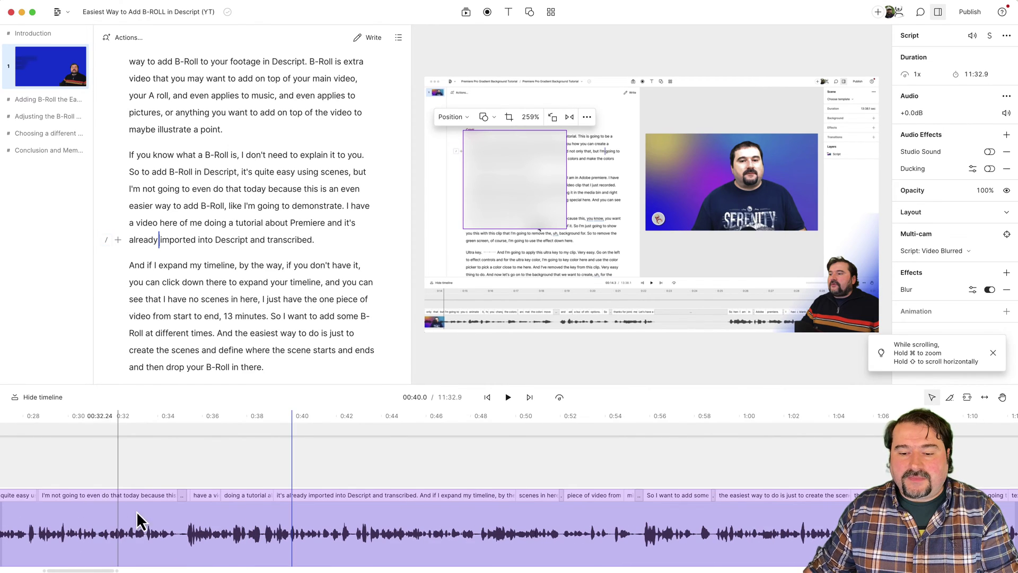
scroll(137, 520, left, 3)
drag(286, 429, 191, 432)
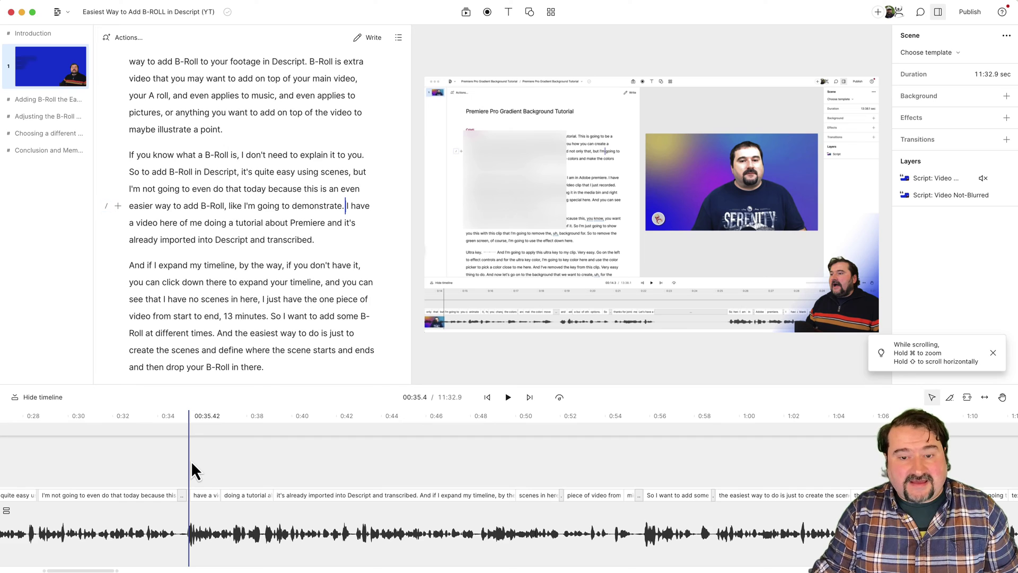
text(/)
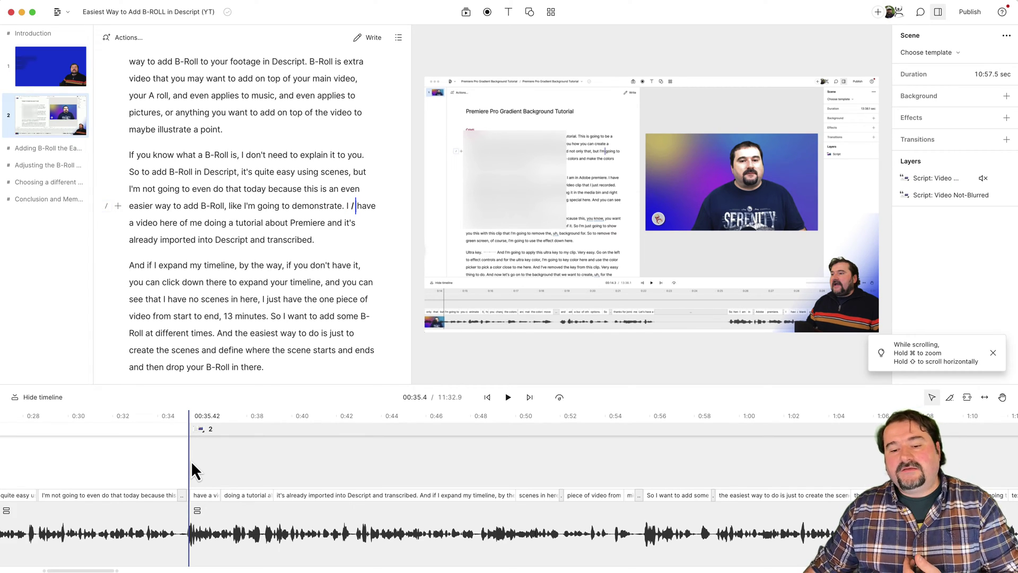
- Hide the Video Blurred layer in scene 2 and check the playhead frame in both scenes
click(262, 467)
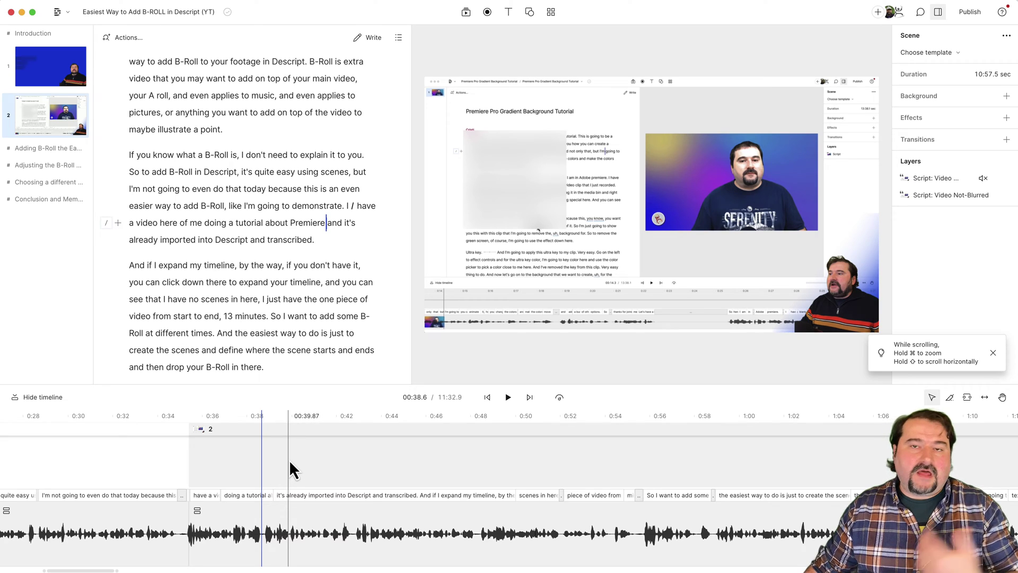
click(490, 165)
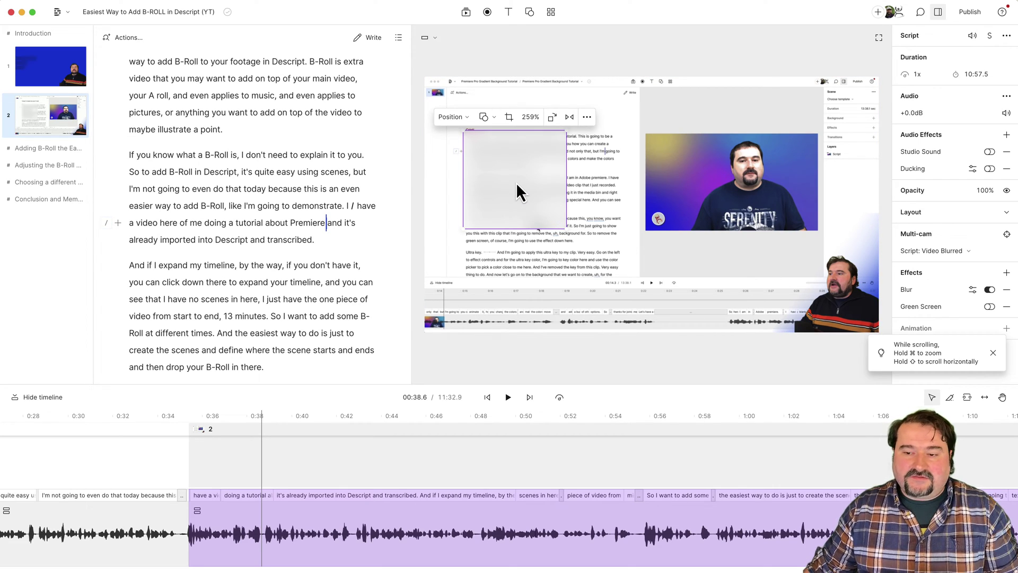
key(Delete)
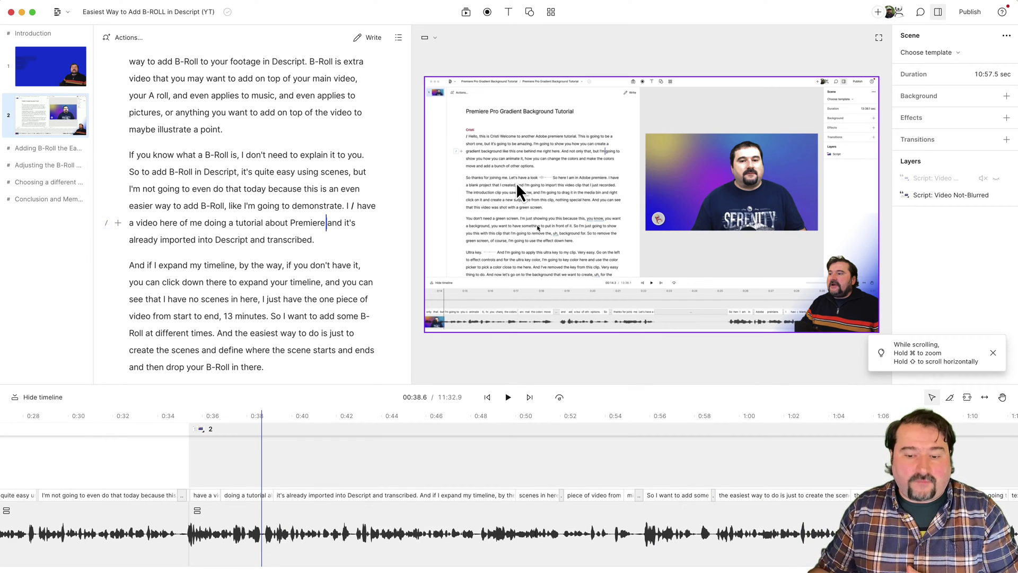
click(251, 469)
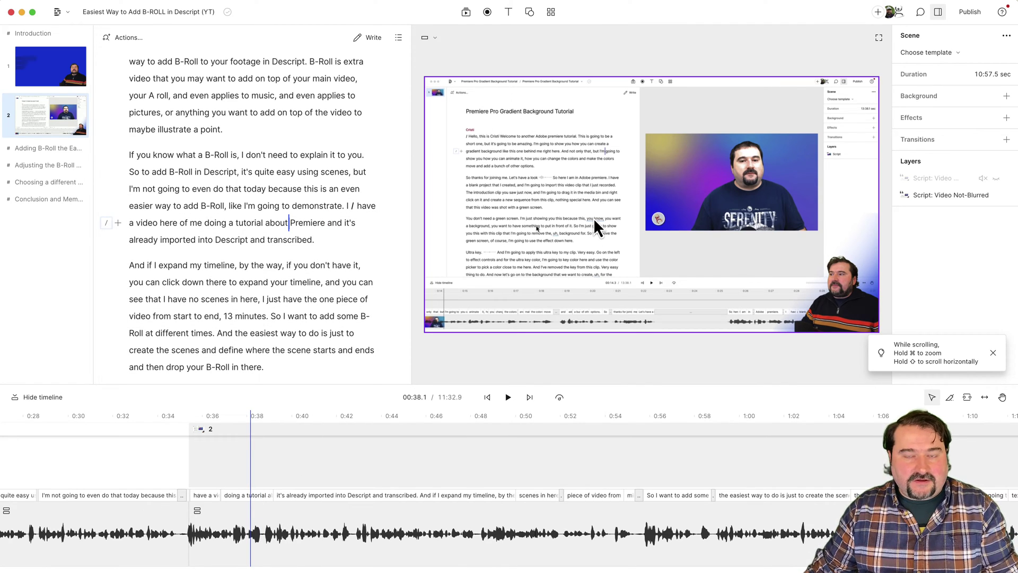
click(137, 464)
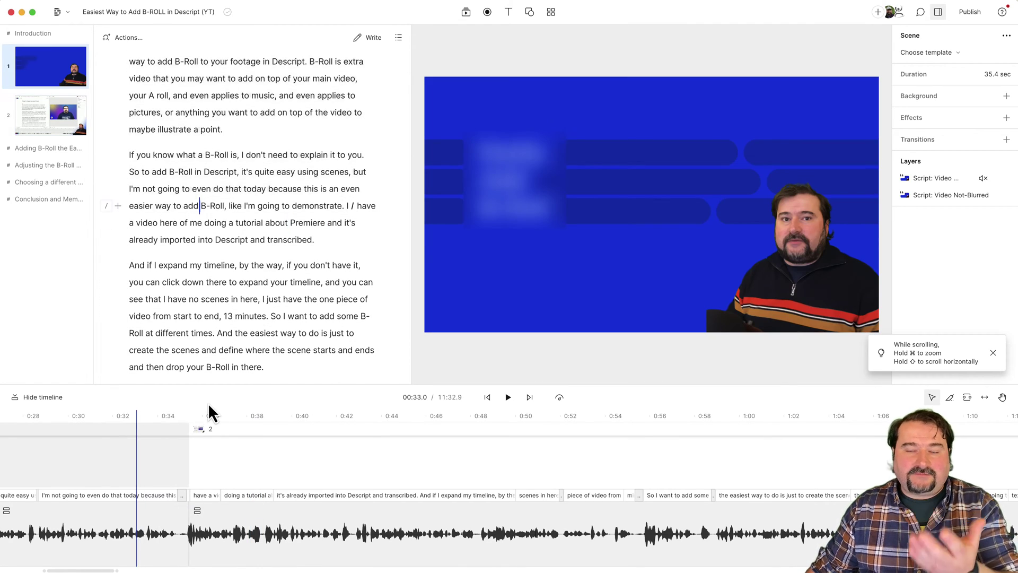
- Preview playback across the cut from scene 1 to scene 2 to check that the blur switches off
click(508, 397)
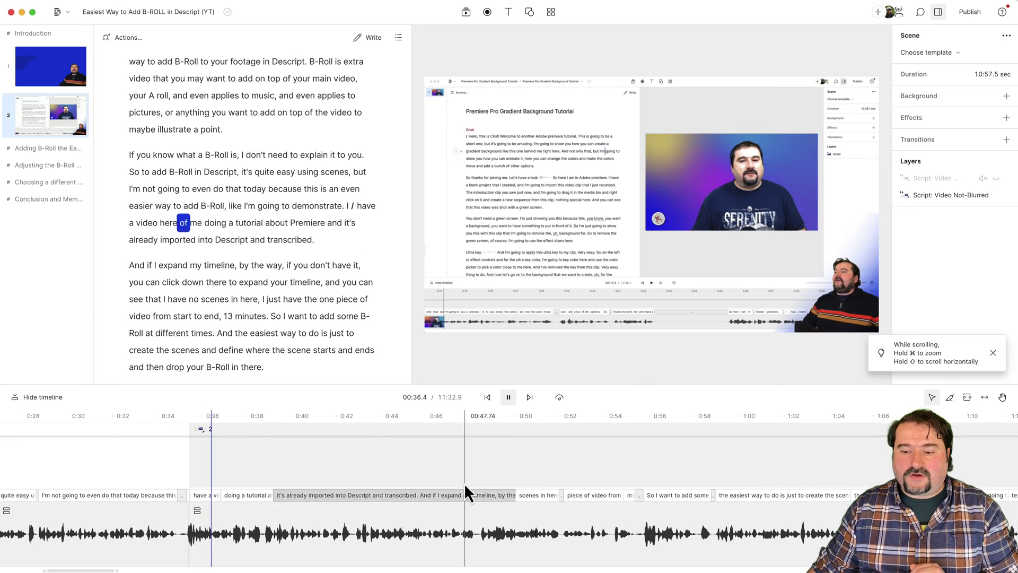
click(508, 401)
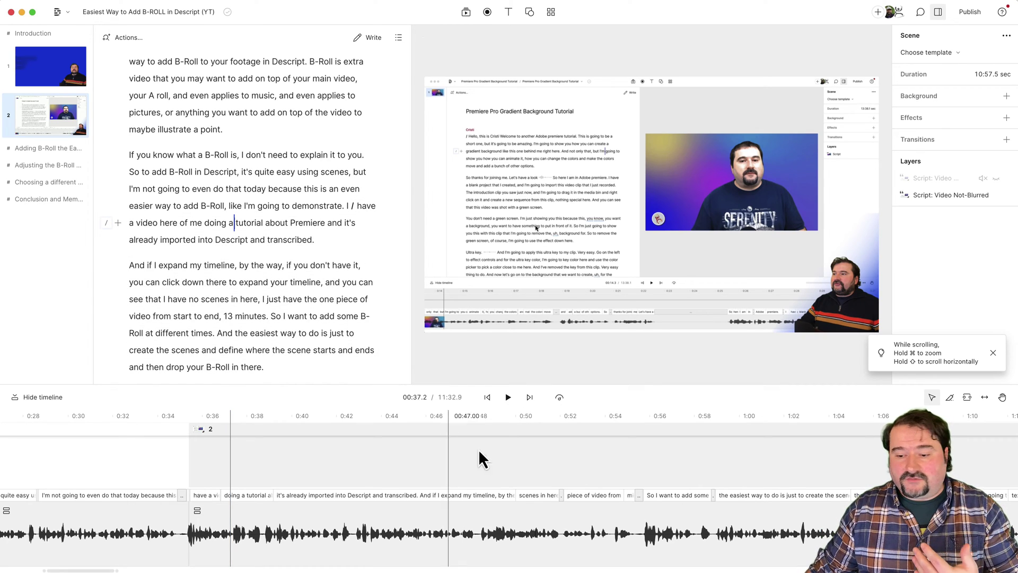
- Split scene 2 at 00:55.5 and show the hidden Video Blurred layer in the new scene 3
click(640, 450)
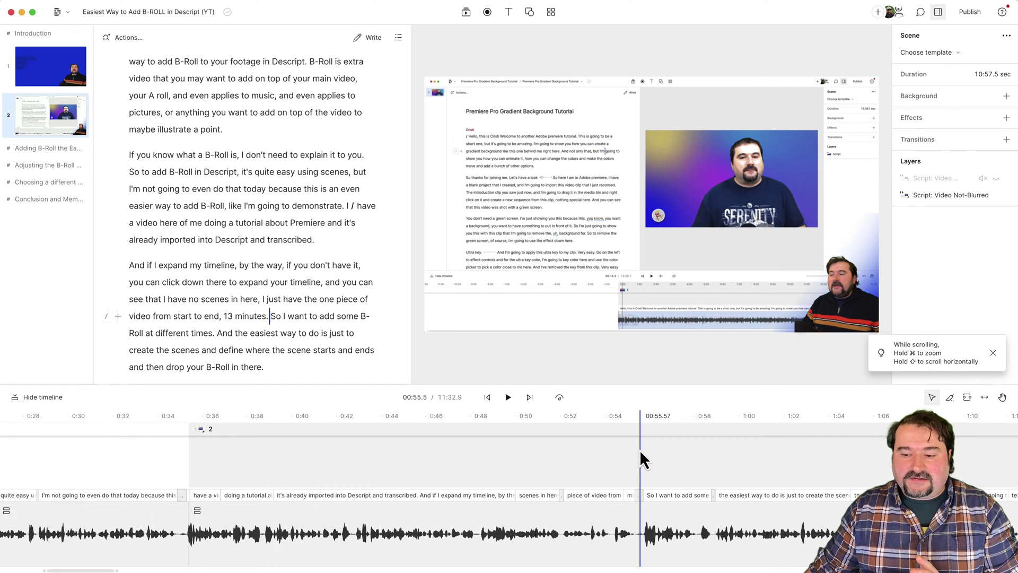
text(/)
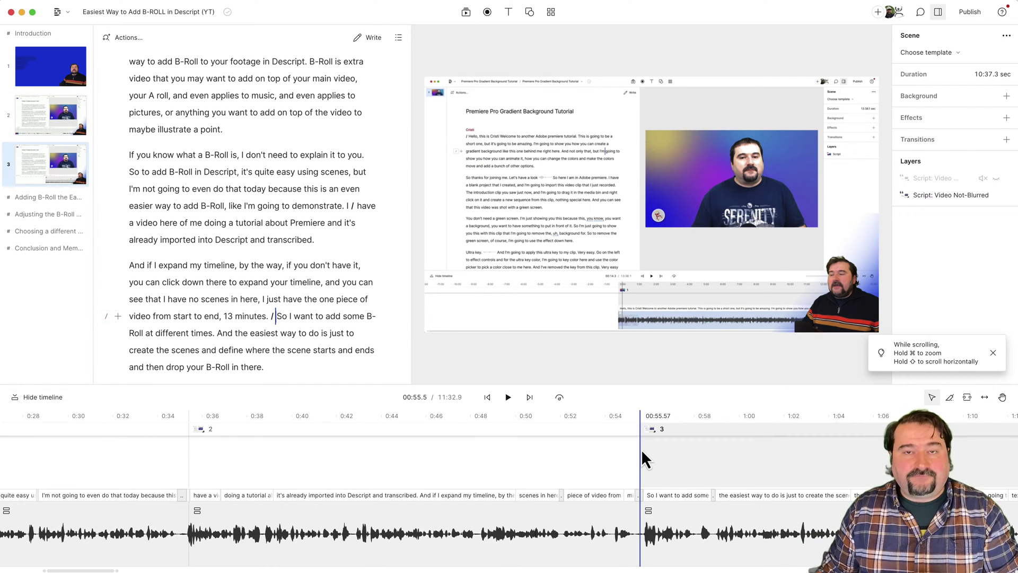
click(694, 459)
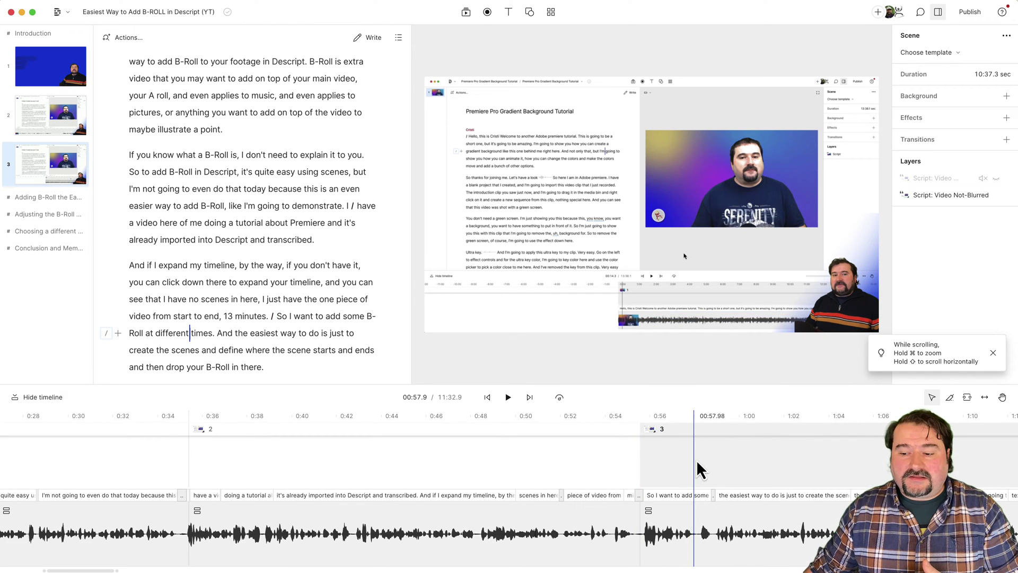
click(995, 179)
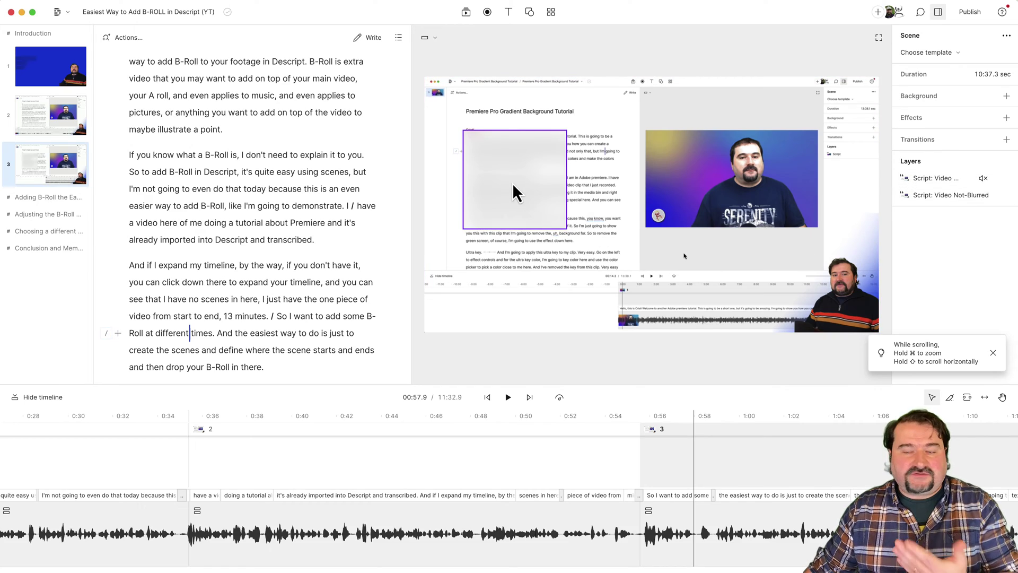
- Recrop the Video Blurred layer in scene 3 so it covers only the presenter's video frame beside the script text
click(800, 177)
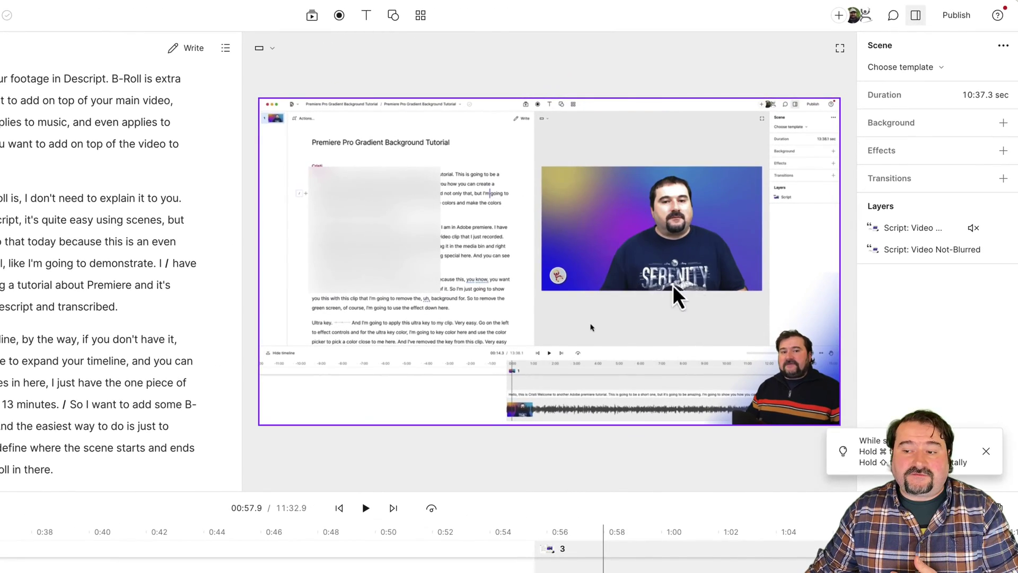
double_click(377, 237)
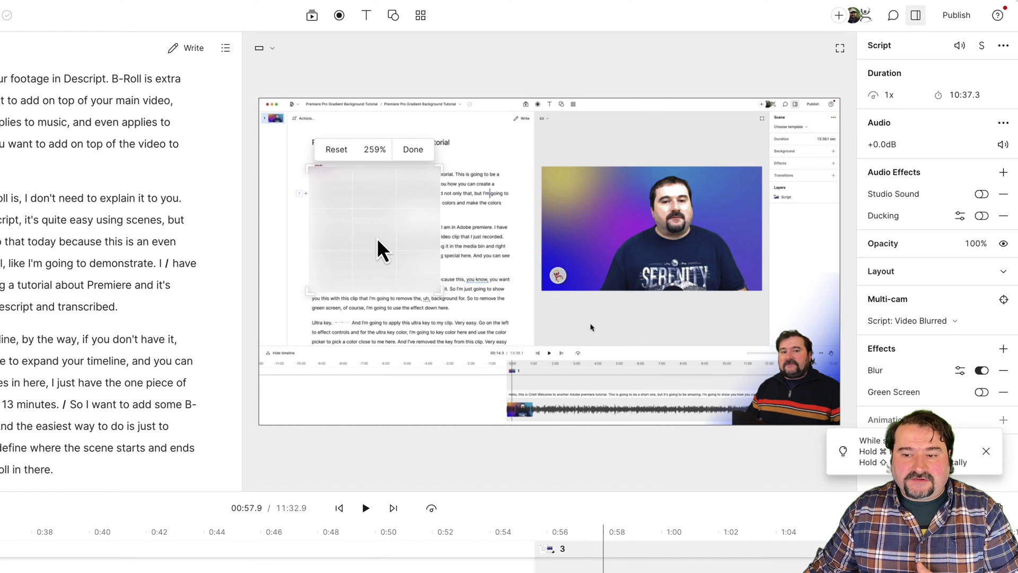
drag(438, 236, 760, 242)
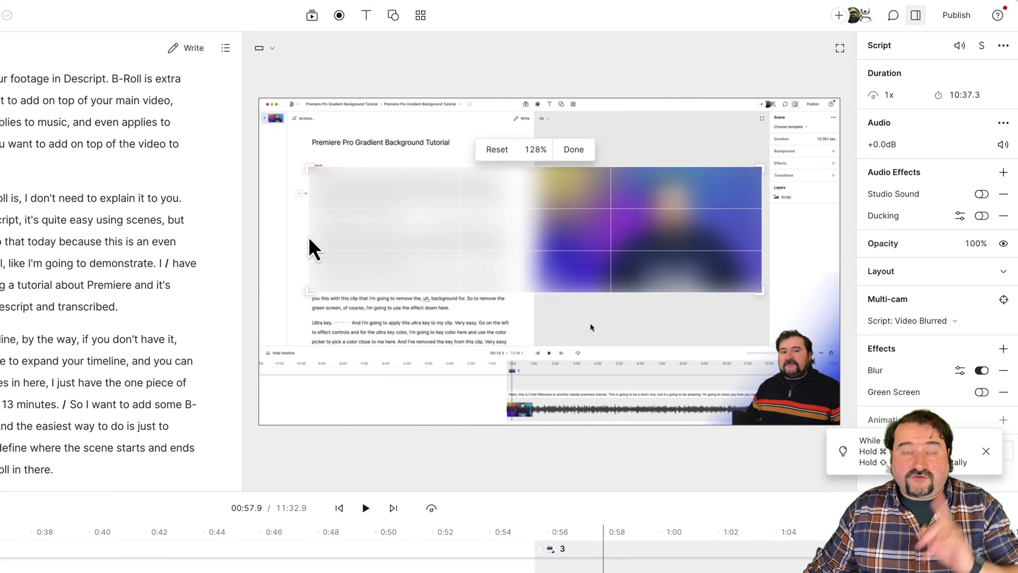
drag(309, 237, 539, 238)
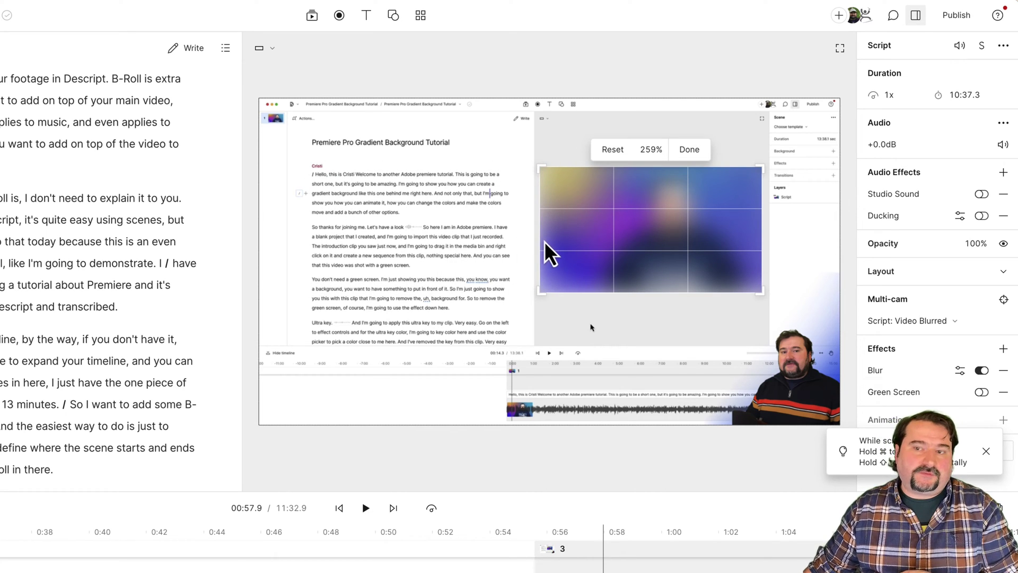
click(694, 151)
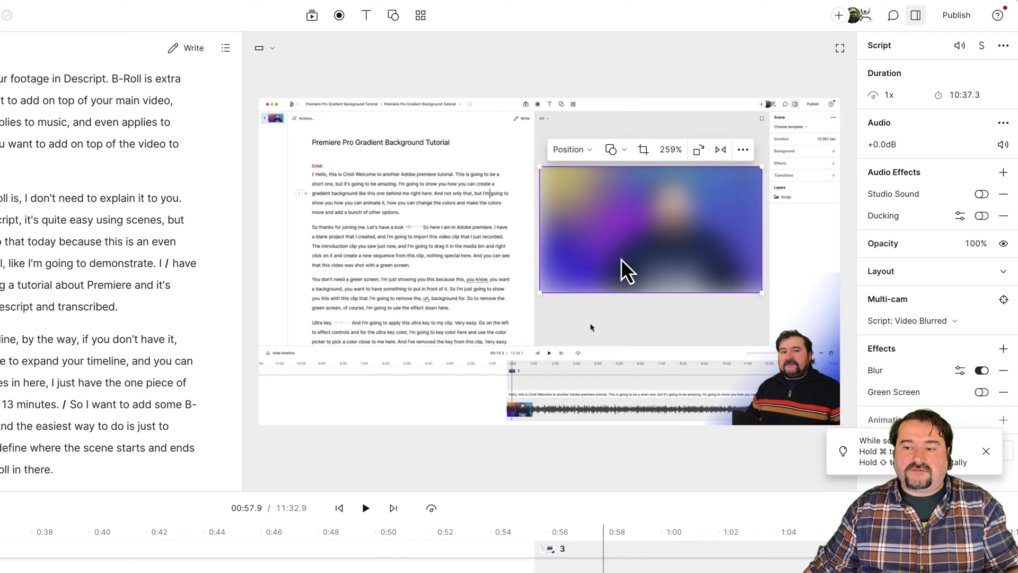
- Preview playback from 00:53.0 across the cut into scene 3 to check the blur's appearance
click(464, 554)
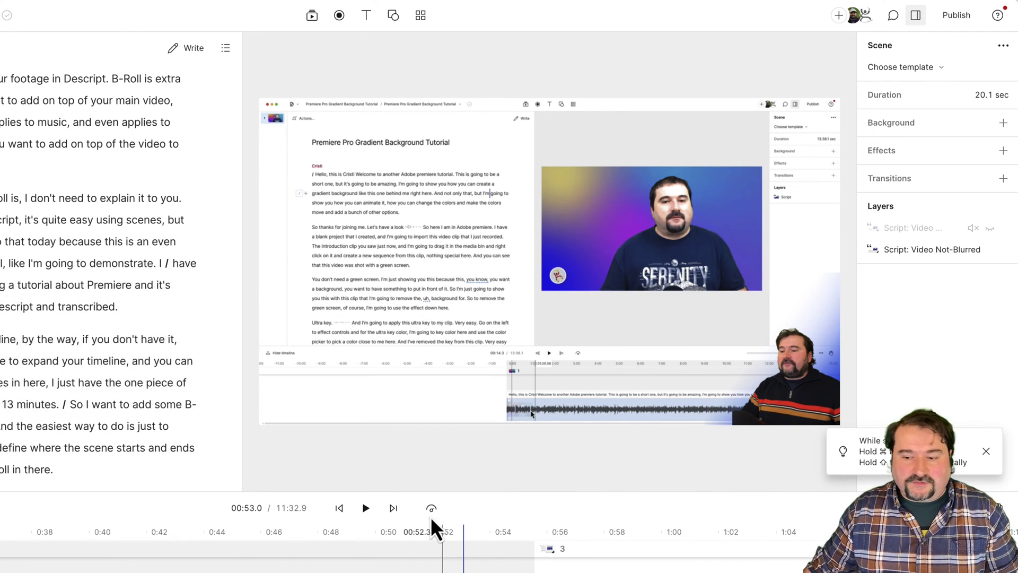
click(371, 509)
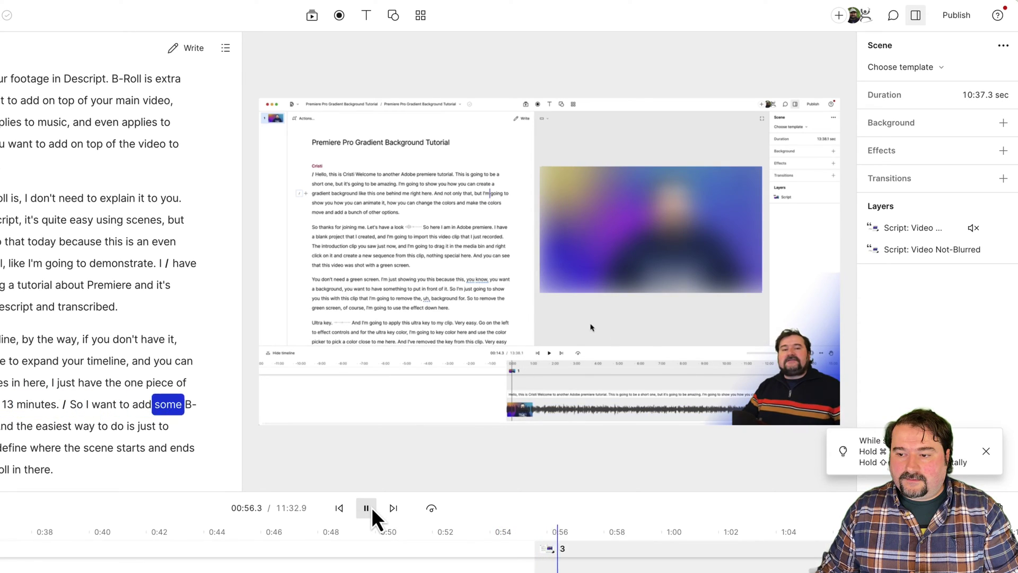
click(371, 509)
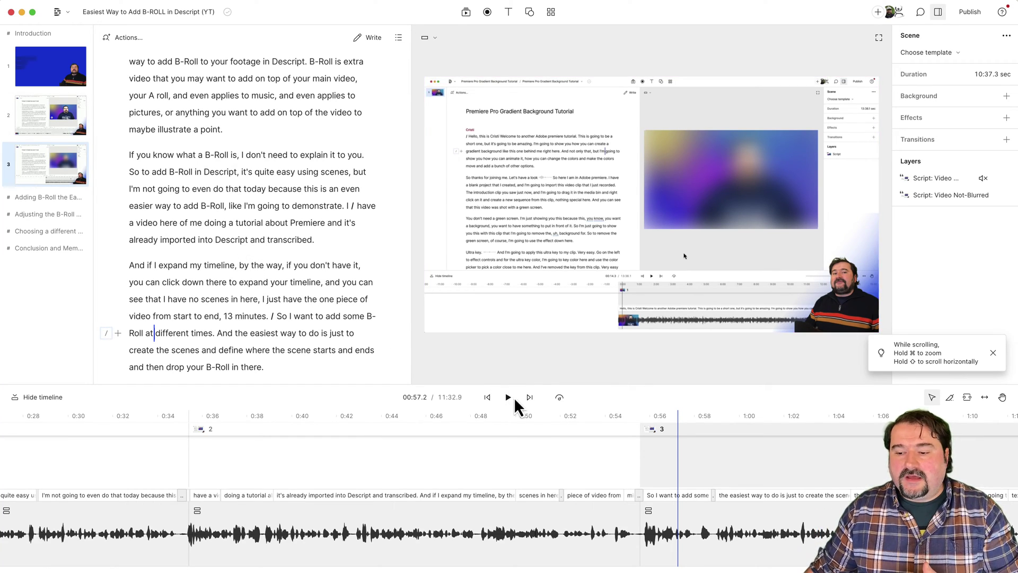
- Add a Crossfade transition at the start of scene 3
click(658, 430)
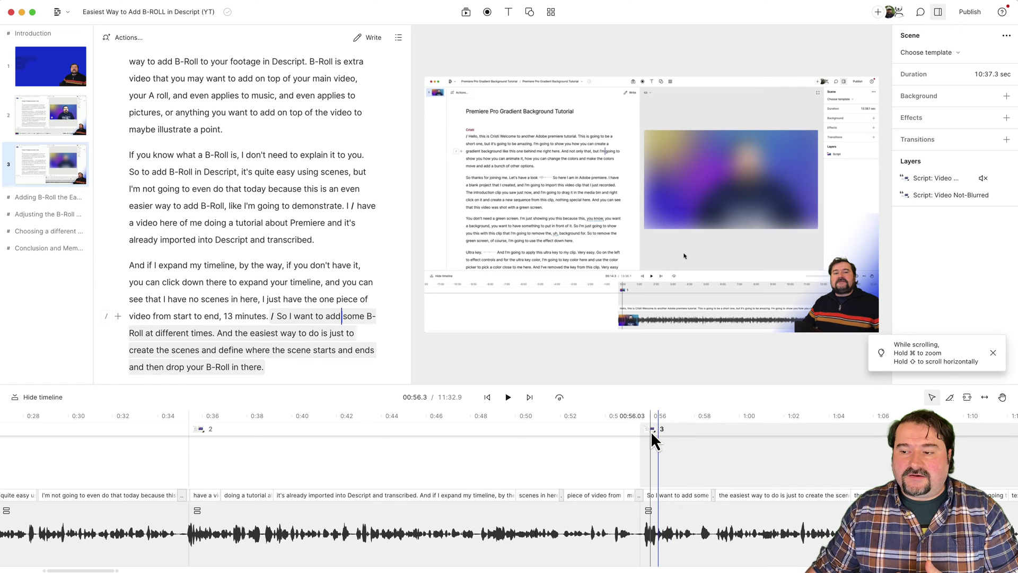
click(60, 172)
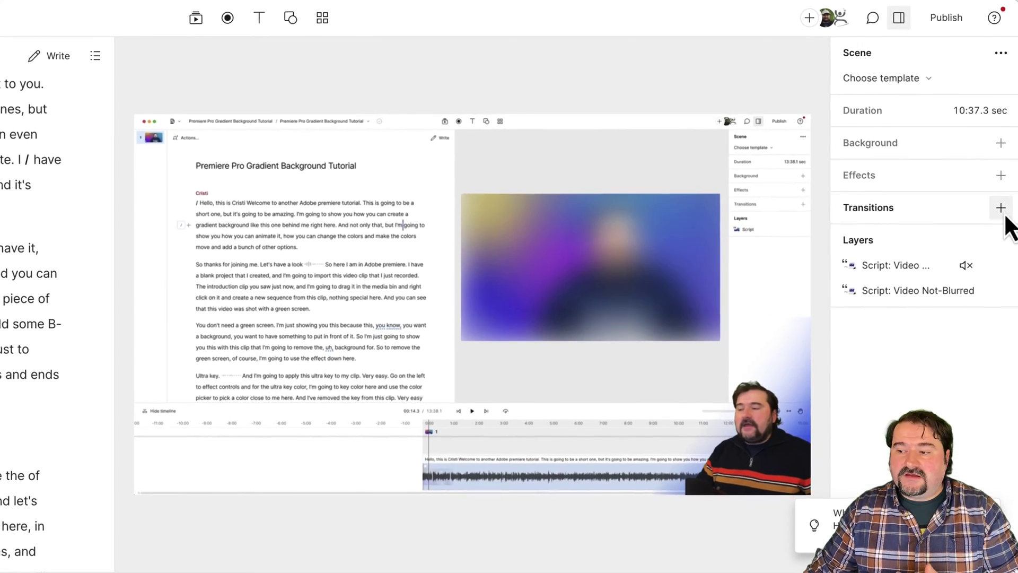
click(1002, 192)
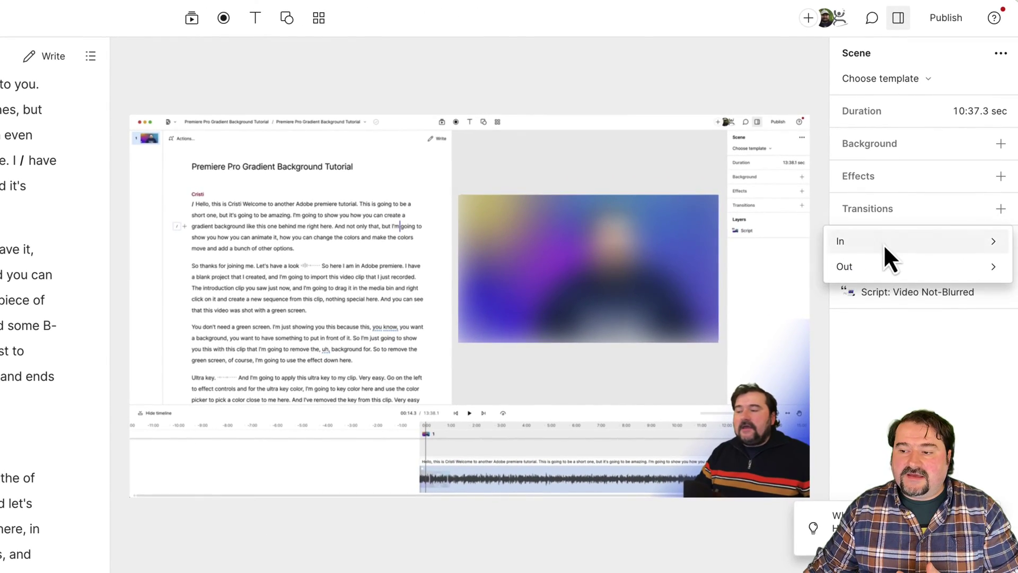
mouse_move(885, 226)
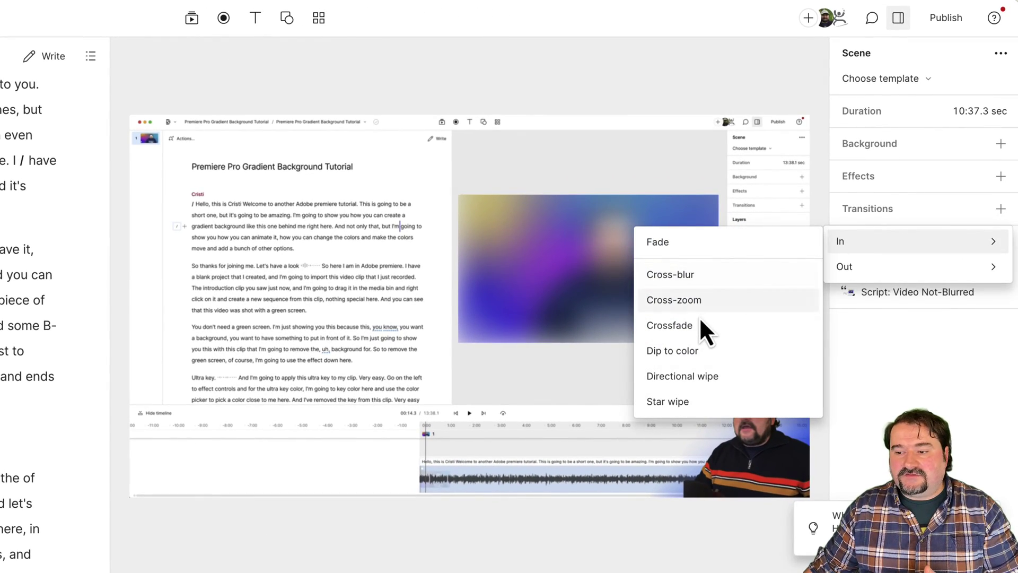
click(691, 328)
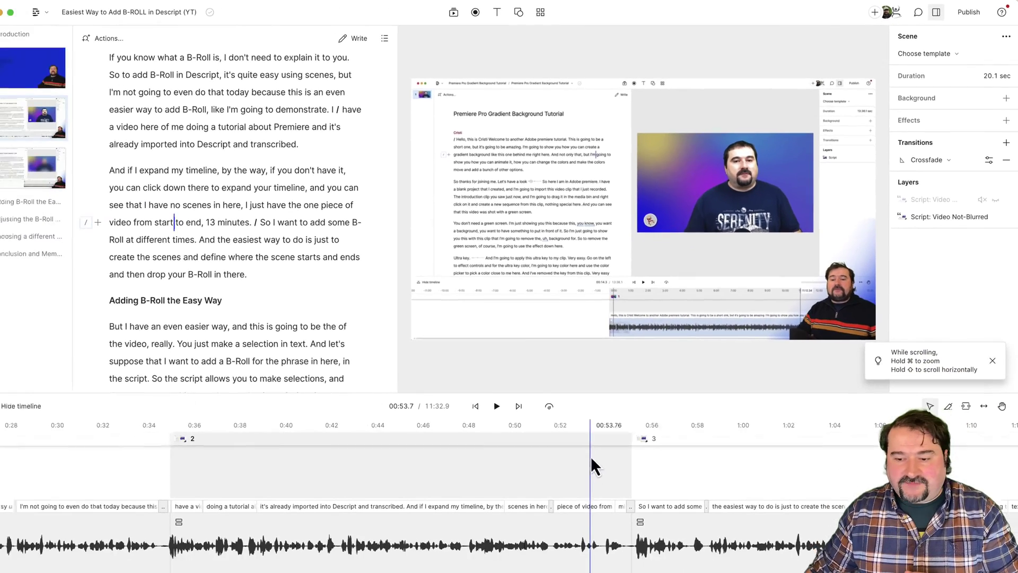
- Preview playback from 00:53.7 into scene 3 to check the crossfade into the blur
click(509, 397)
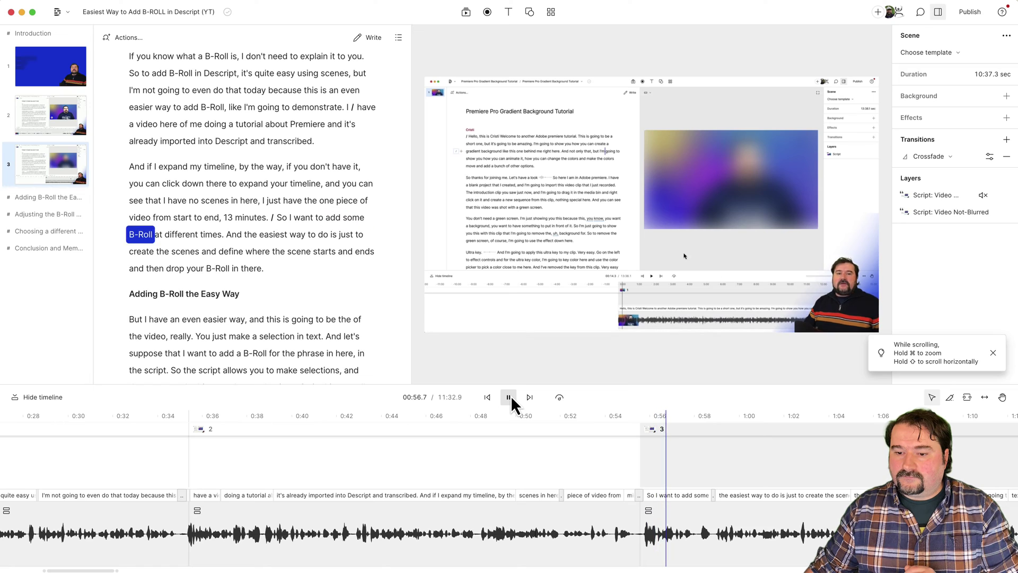
click(511, 397)
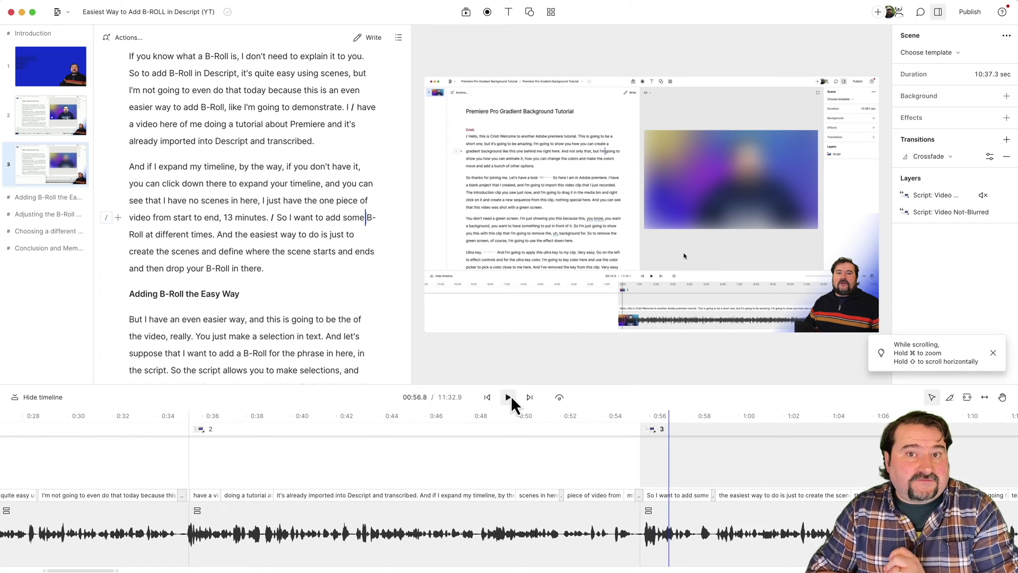